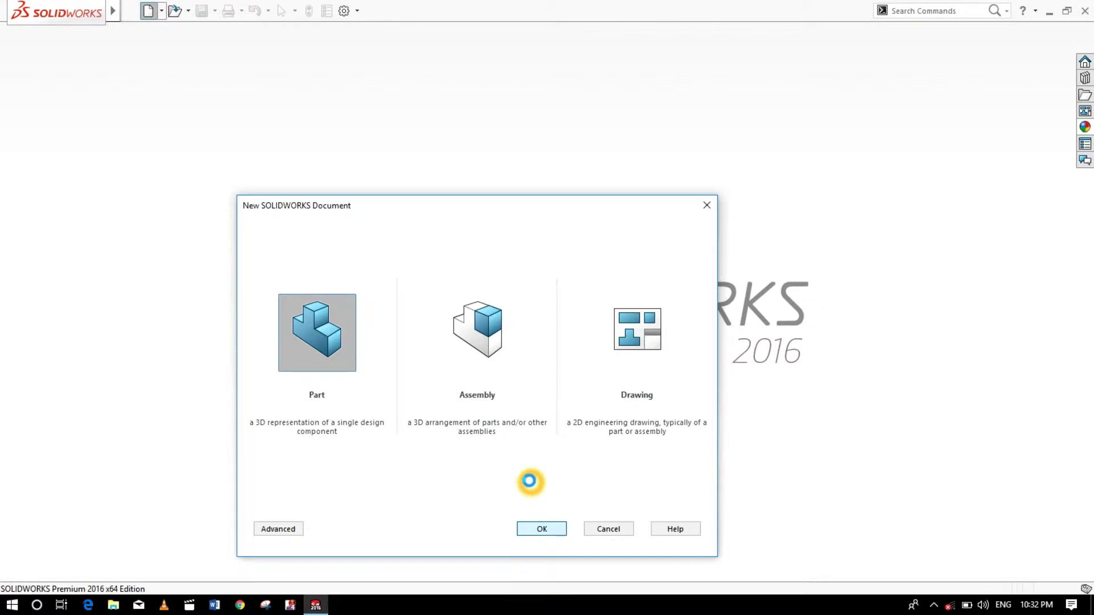
Step: Create a new part document and start Revolved Boss/Base so the sketch planes appear
left_click(546, 531)
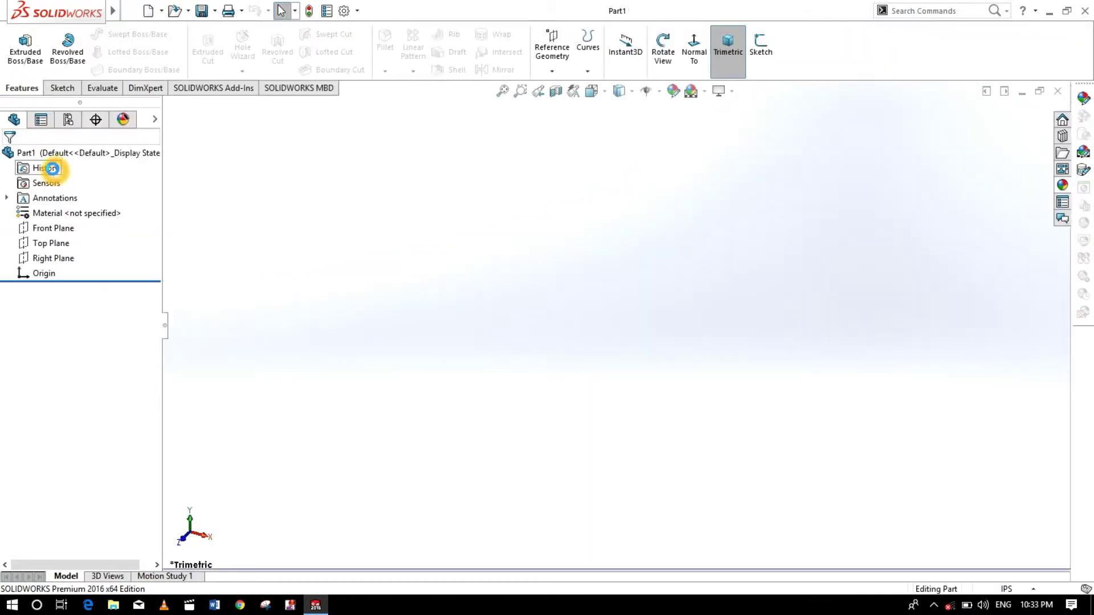
left_click(67, 44)
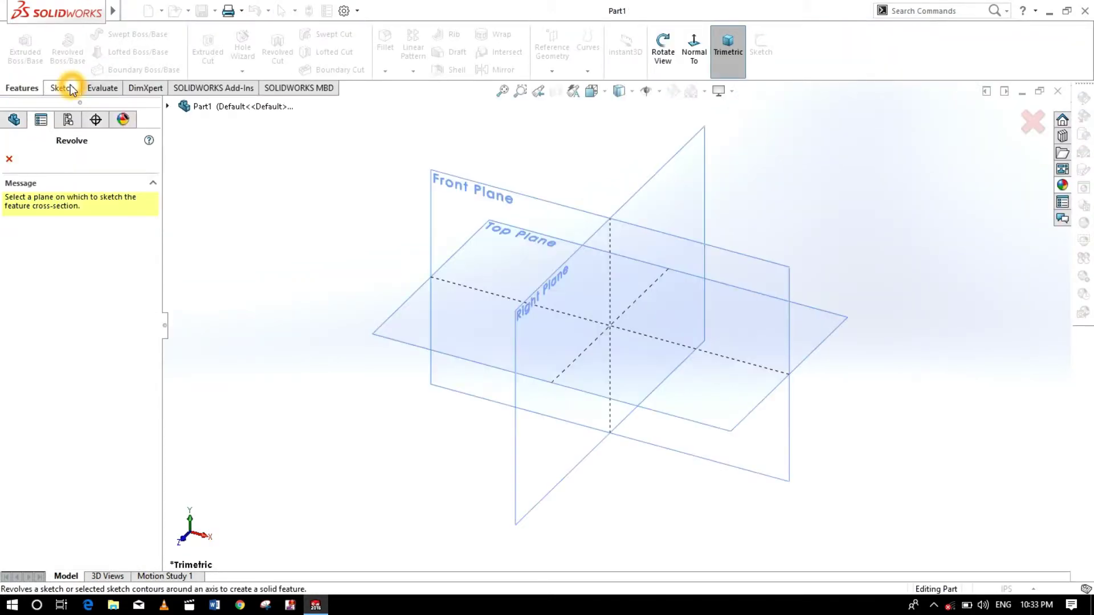
Step: Cancel the revolve, select the Front Plane and view it normal to
left_click(8, 161)
left_click(63, 229)
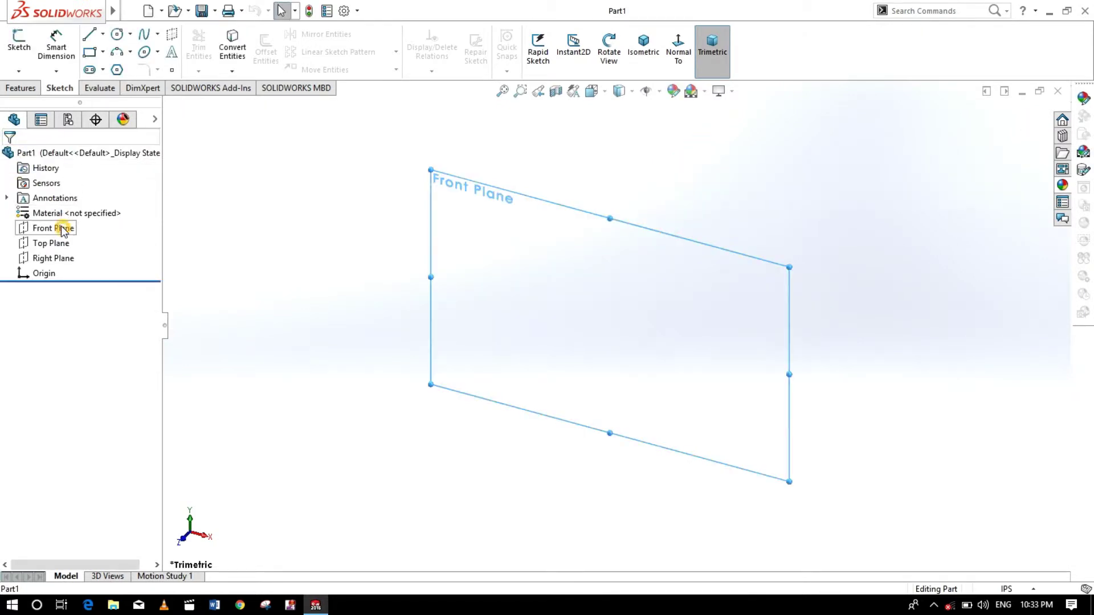
left_click(123, 208)
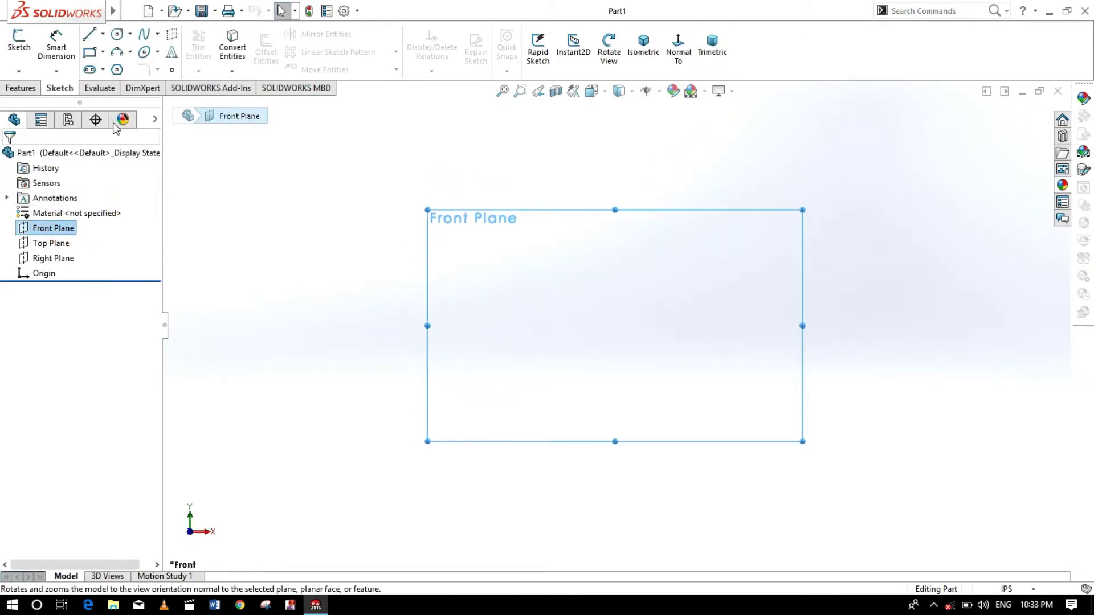
Step: Draw a center rectangle on the Front Plane centred at the origin
left_click(102, 52)
left_click(135, 86)
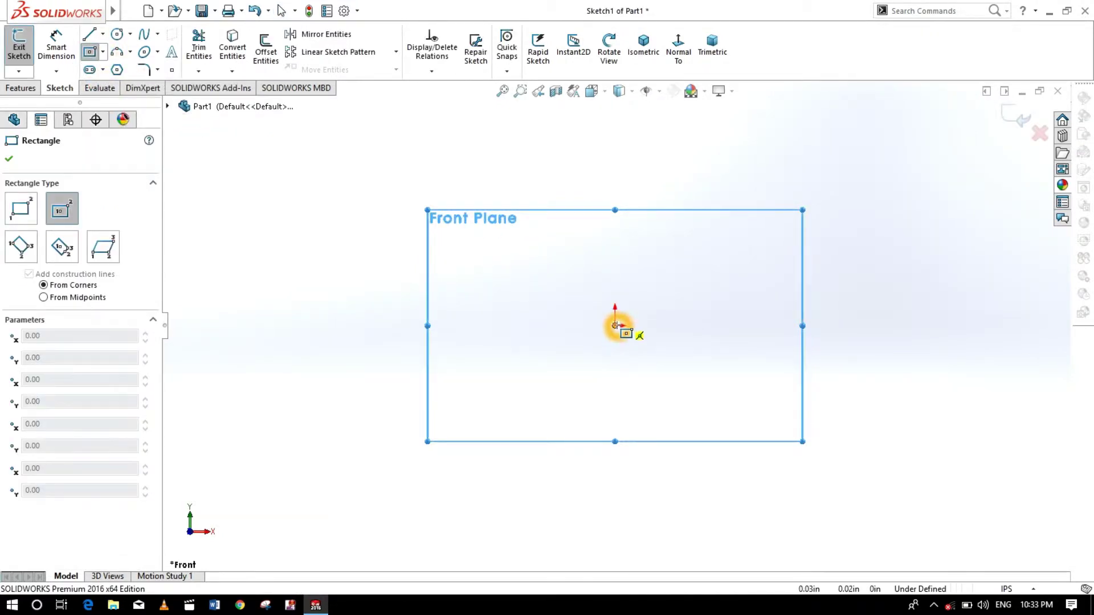
left_click(615, 326)
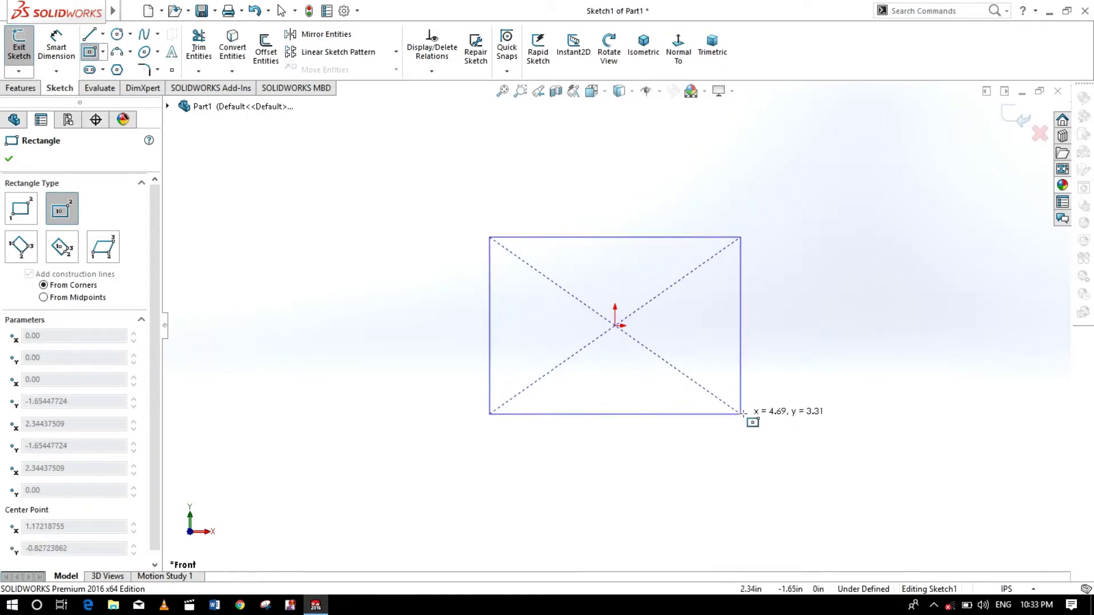
left_click(757, 408)
key("Escape")
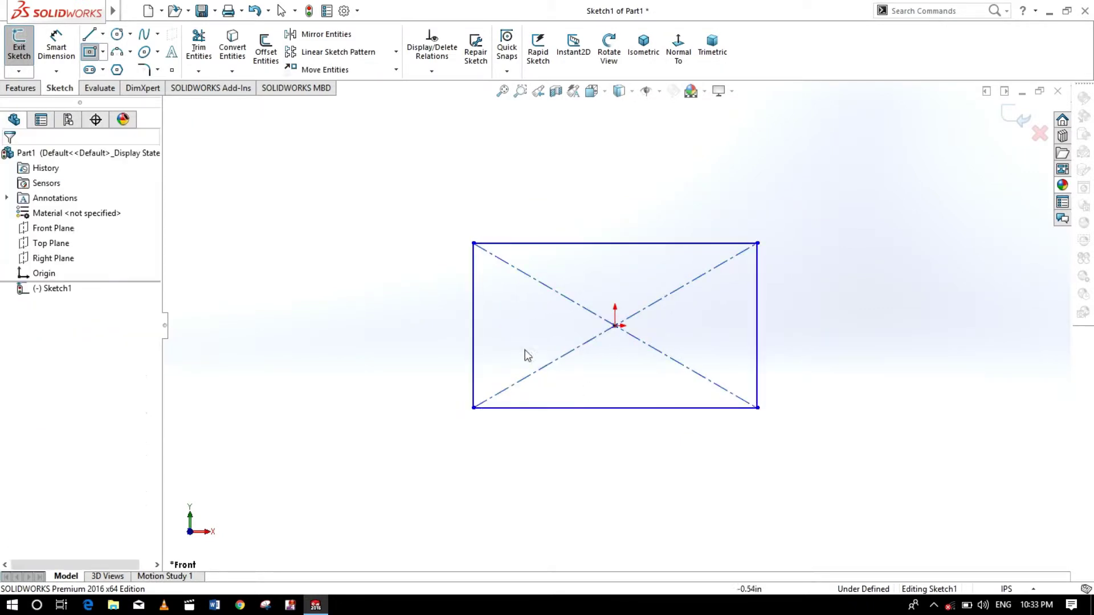
key("d")
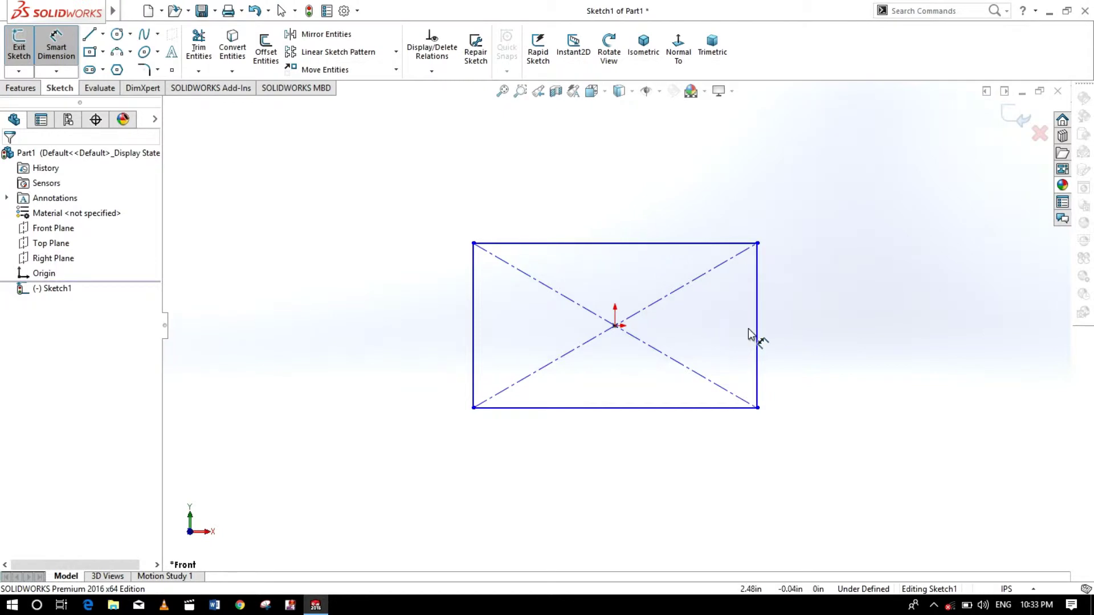
Step: Dimension the rectangle's right edge to 5.00 in and bottom edge to 3.00 in
left_click(758, 333)
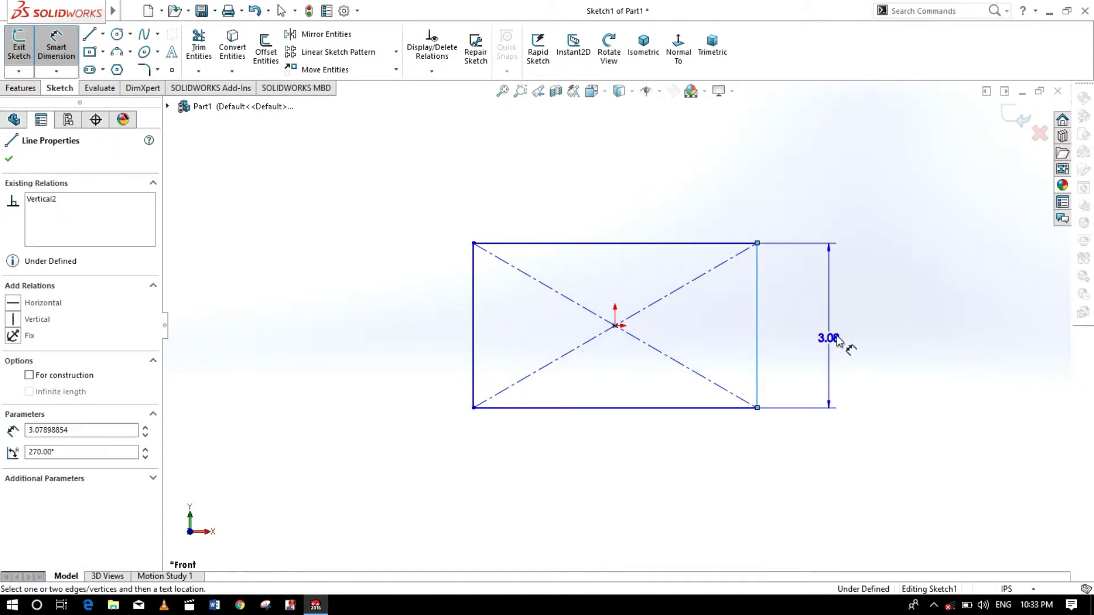
left_click(837, 334)
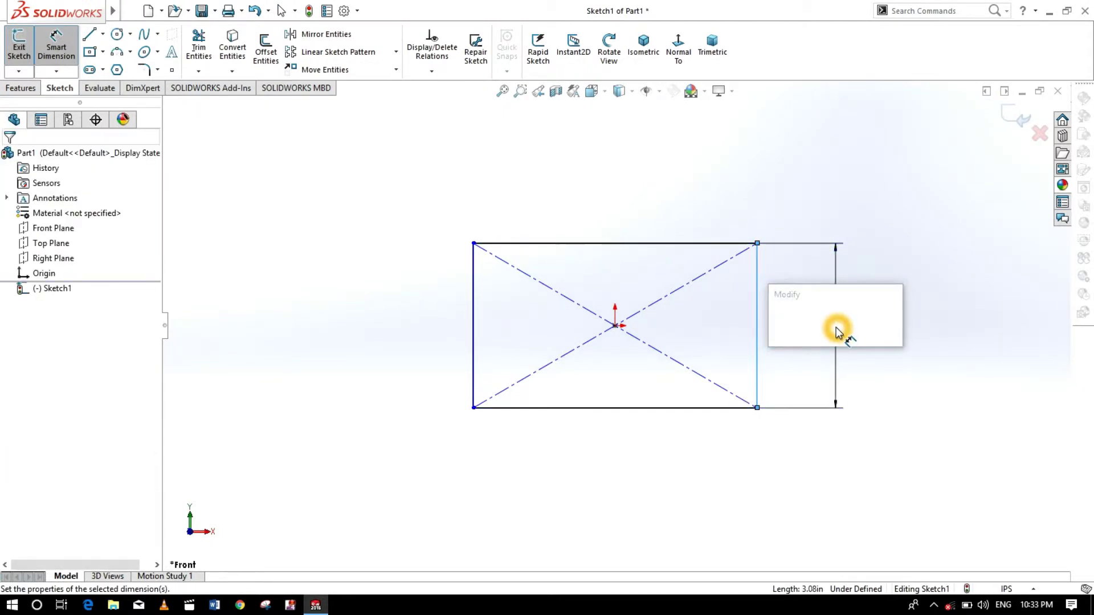
type("3")
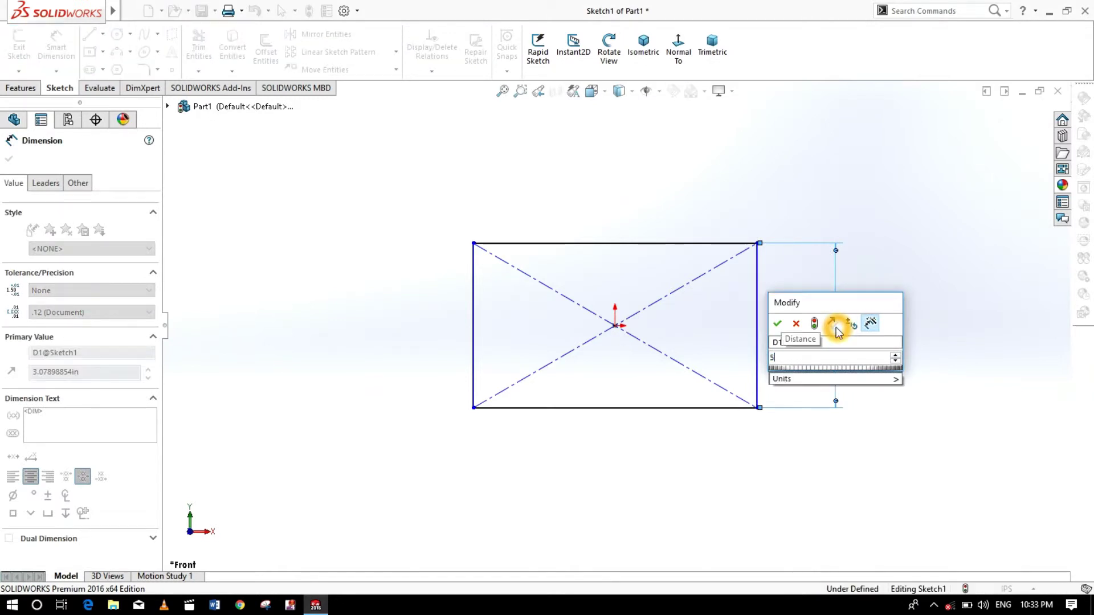
key("Return")
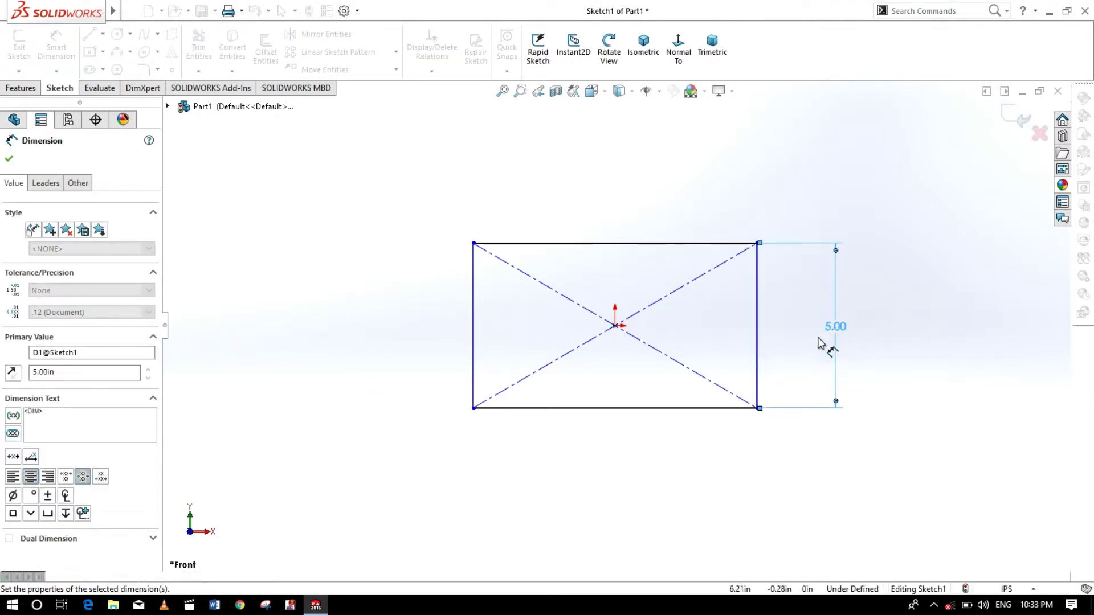
left_click(653, 410)
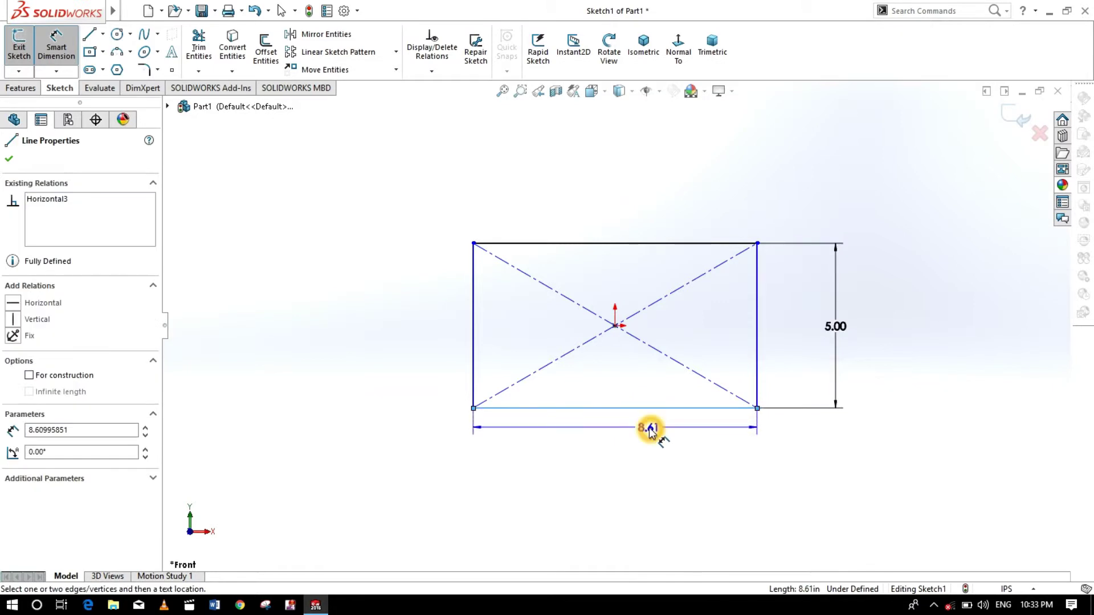
left_click(627, 450)
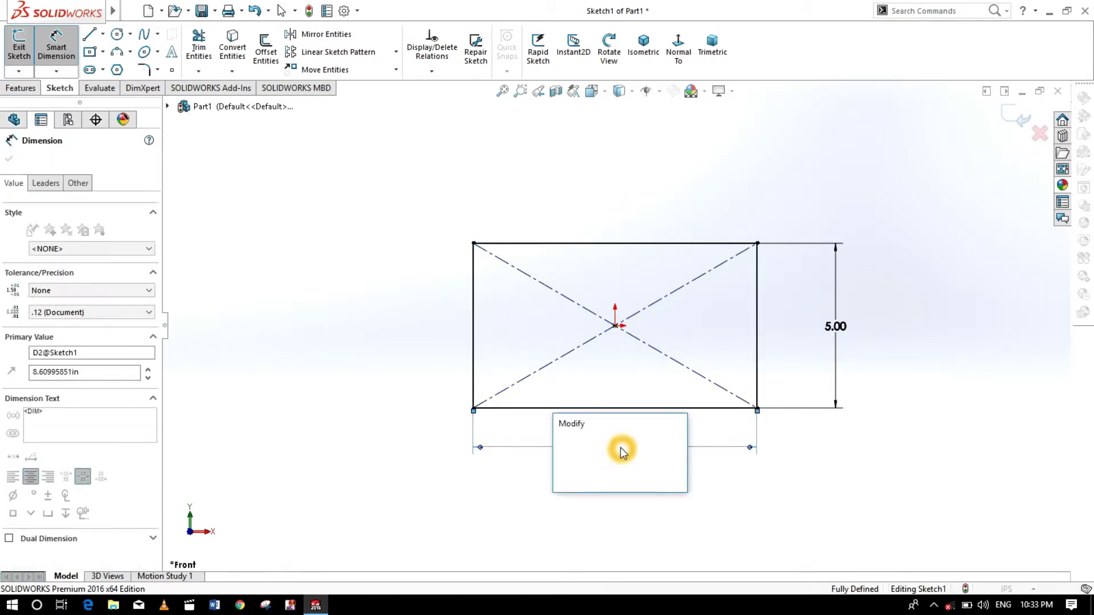
type("3")
key("Return")
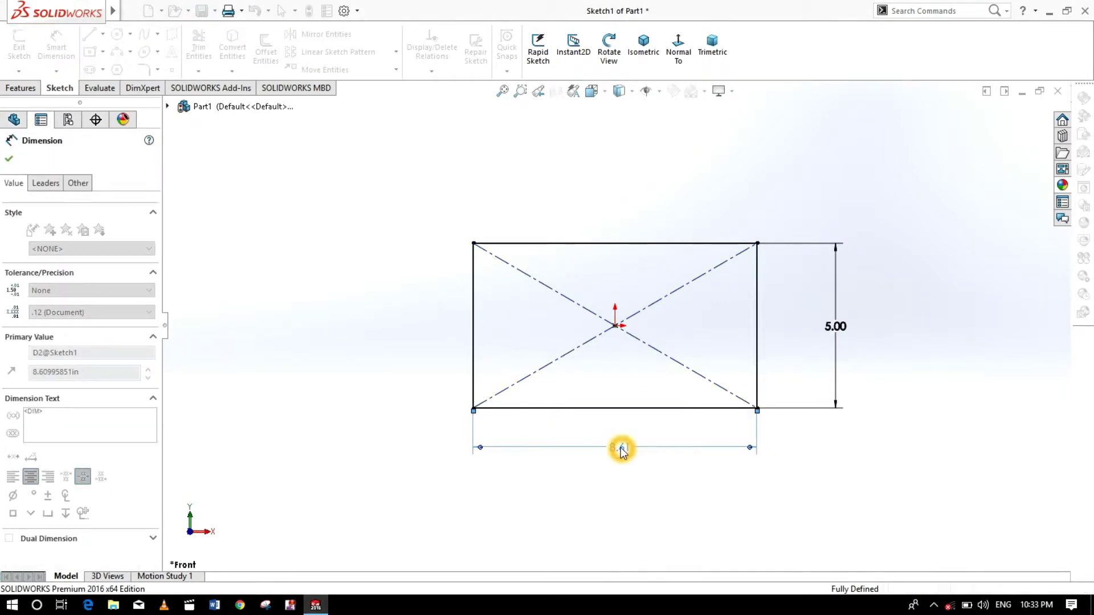
left_click(9, 158)
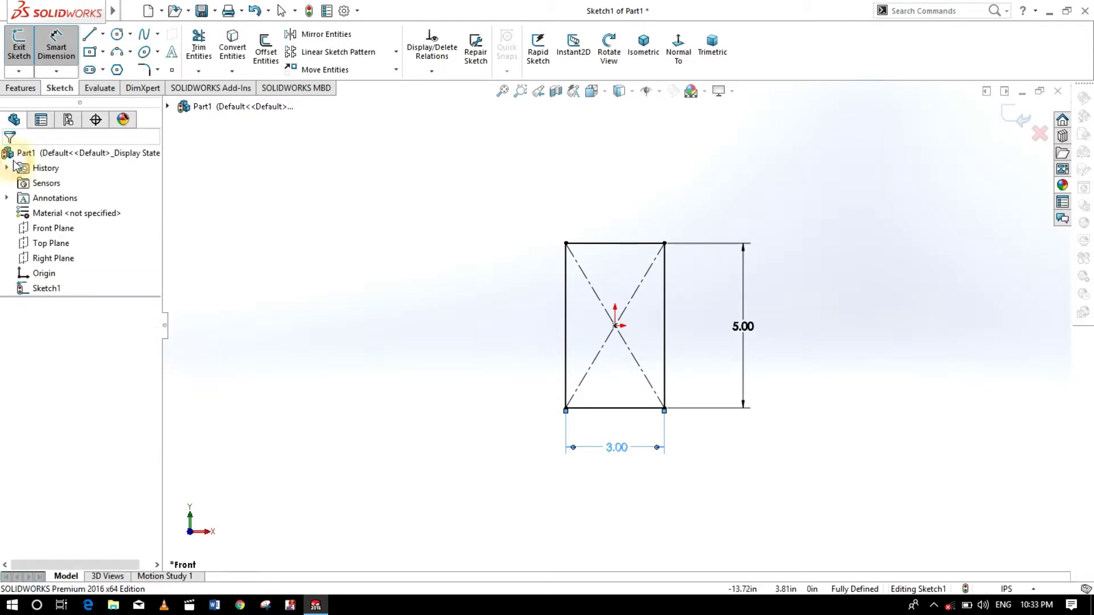
left_click(20, 88)
Step: Extrude Sketch1 Blind to 8.00 in, creating Boss-Extrude1
left_click(20, 50)
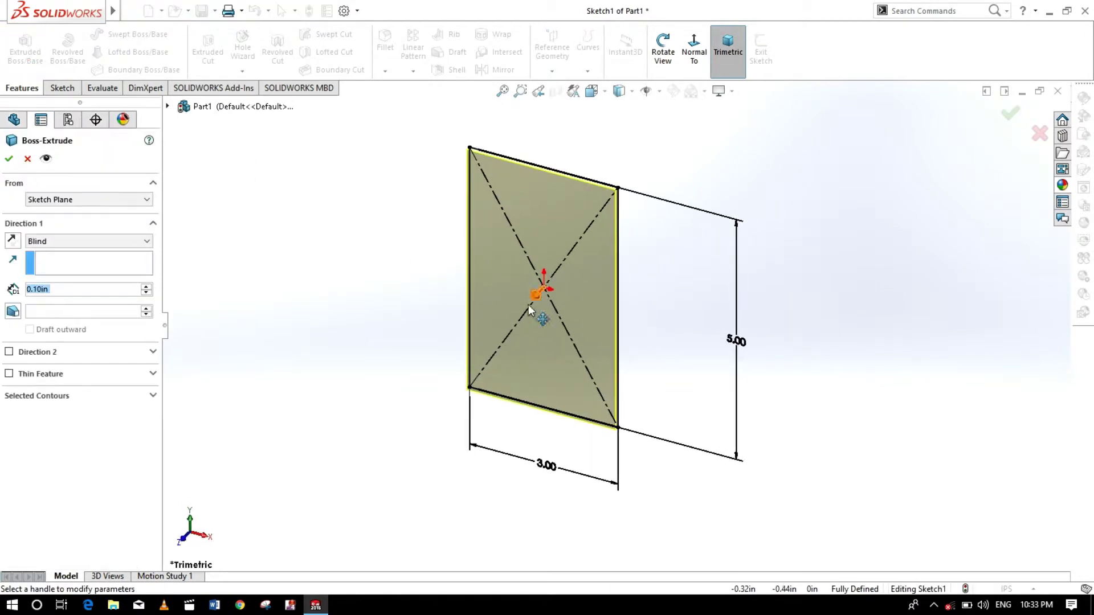
left_click(83, 289)
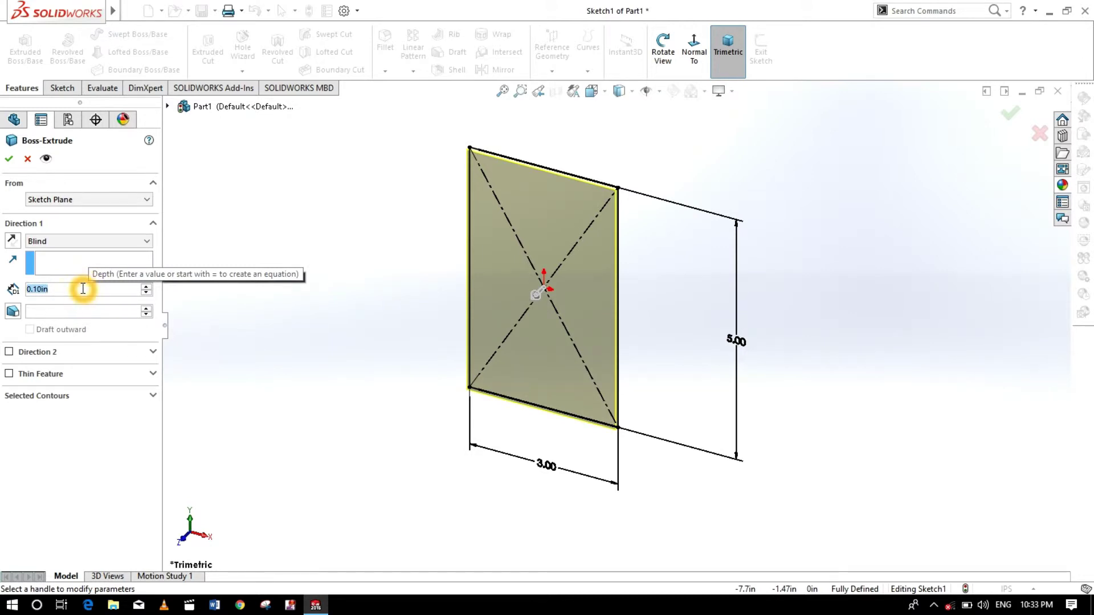
type("8")
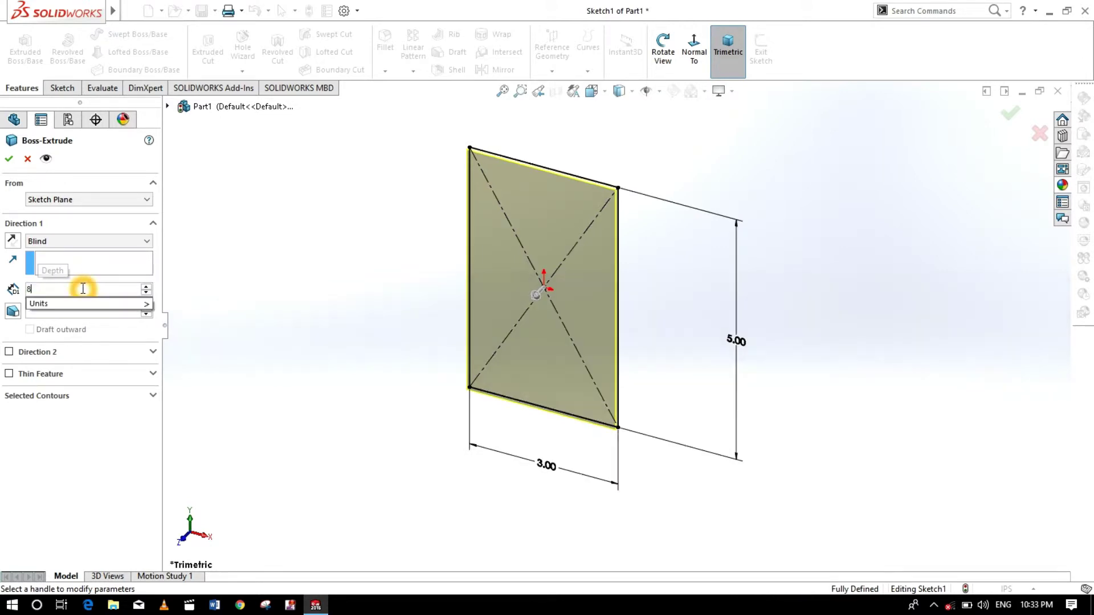
key("Return")
left_click(10, 161)
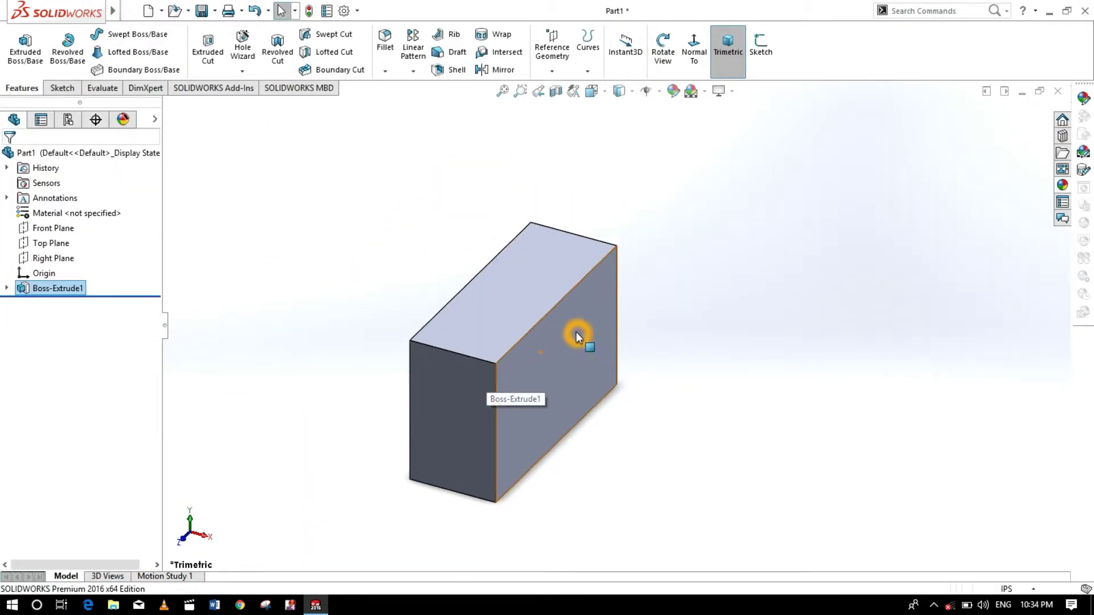
Step: Start a new sketch on the block's face and view it normal to
right_click(576, 331)
left_click(606, 222)
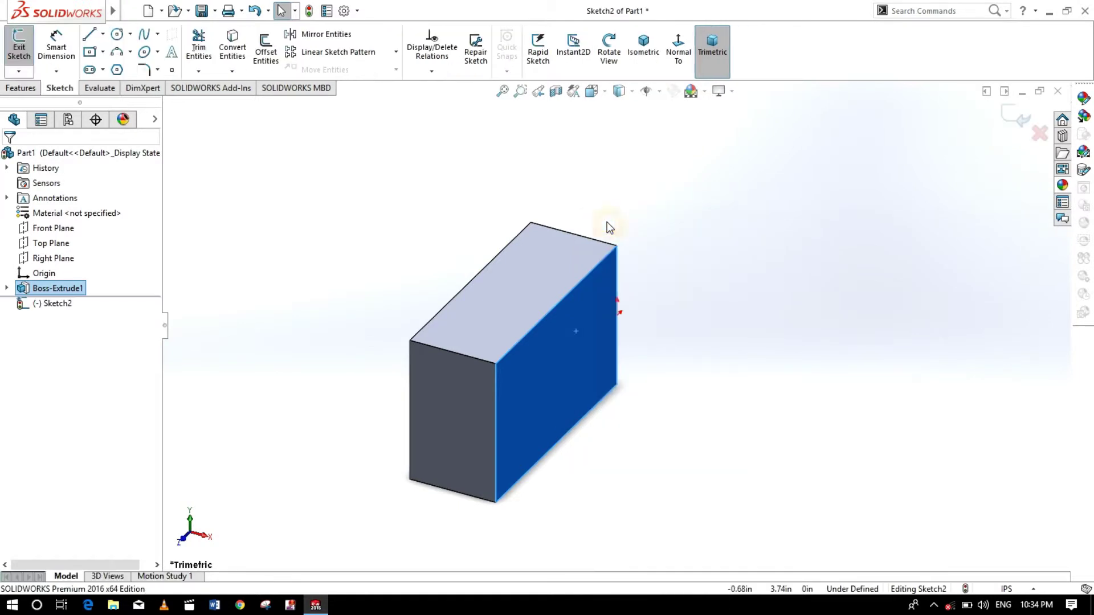
left_click(686, 51)
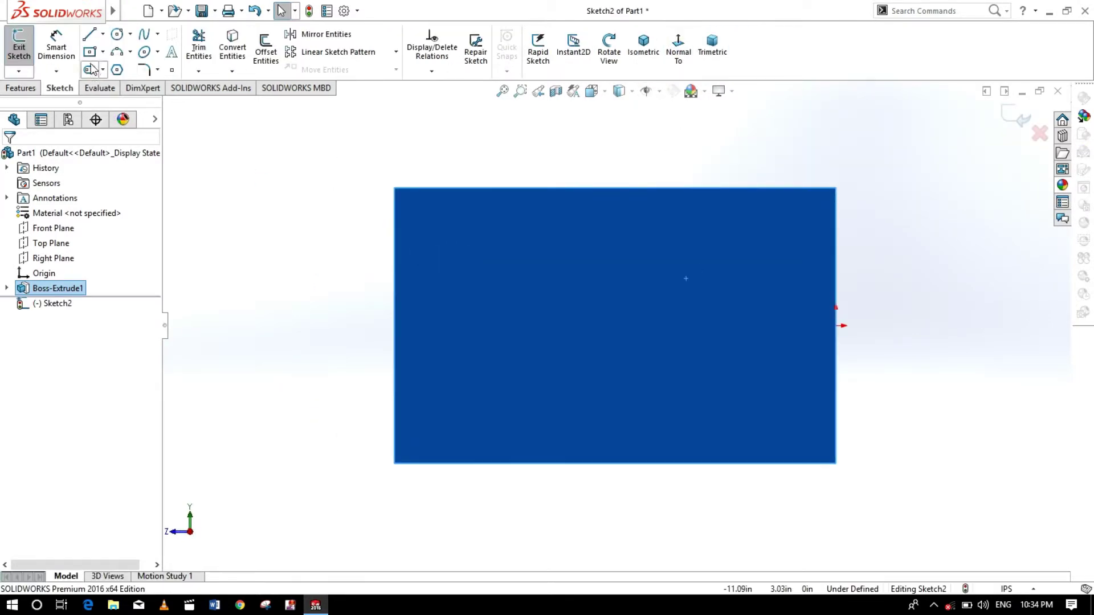
Step: Draw a corner rectangle from the face's top-right corner down to the bottom edge
left_click(102, 52)
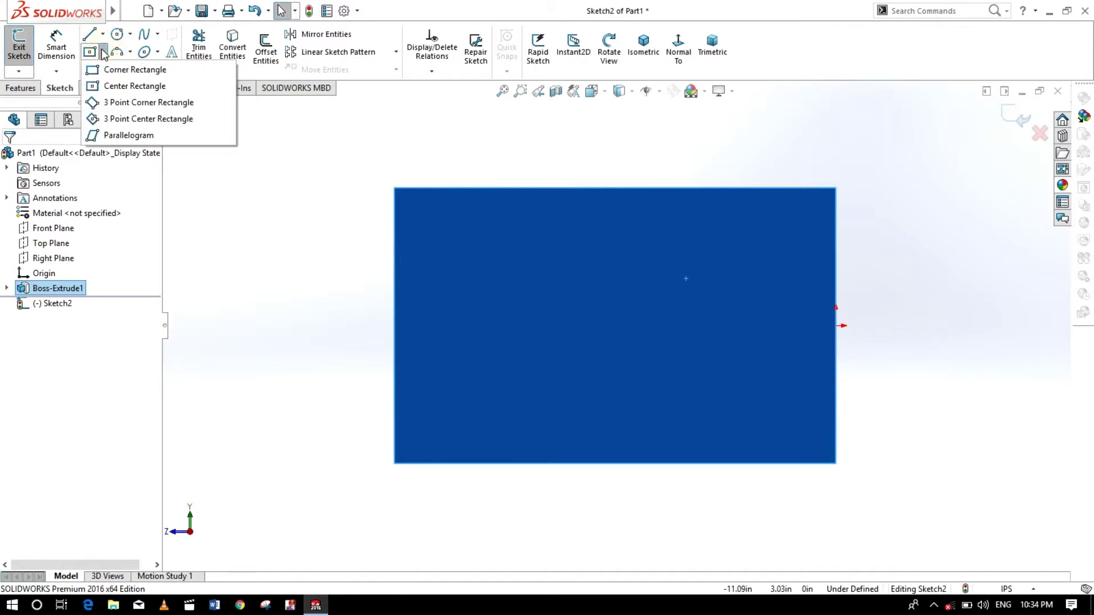
left_click(106, 69)
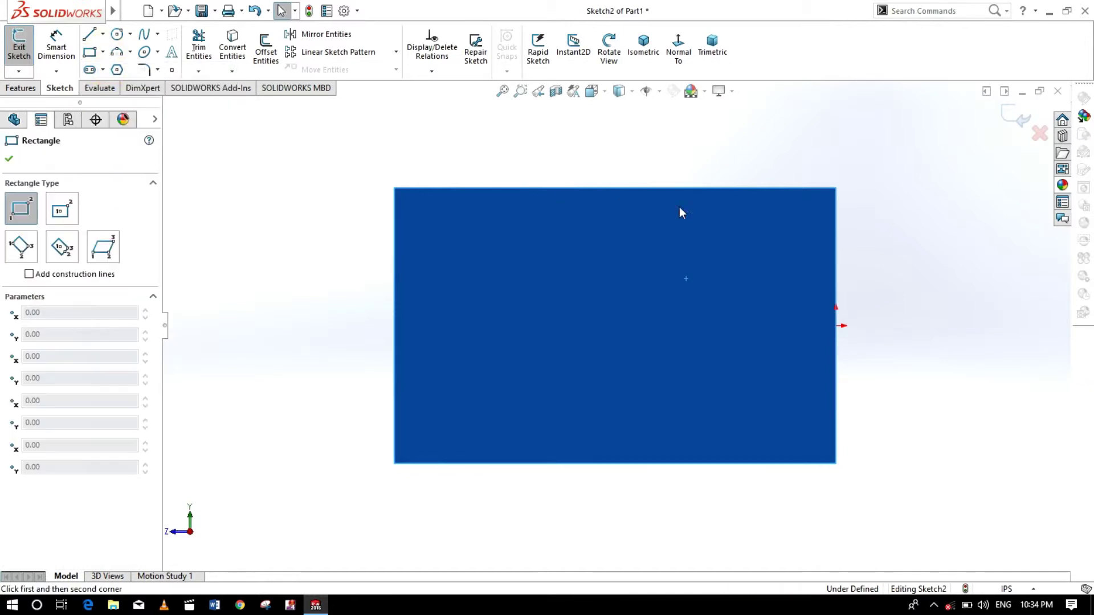
left_click(835, 188)
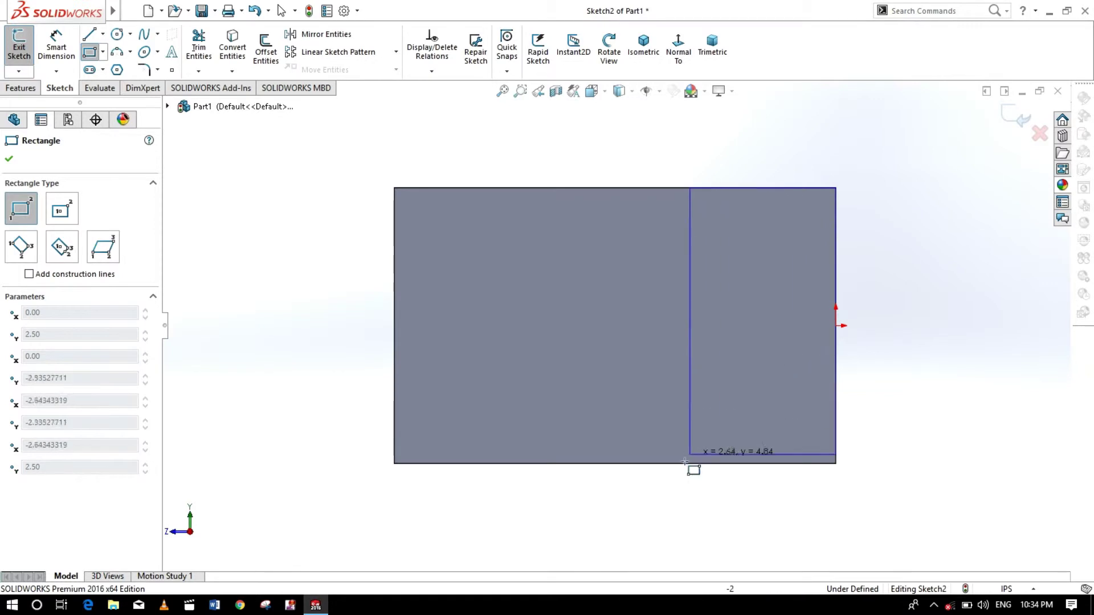
left_click(687, 462)
left_click(598, 456)
key("Escape")
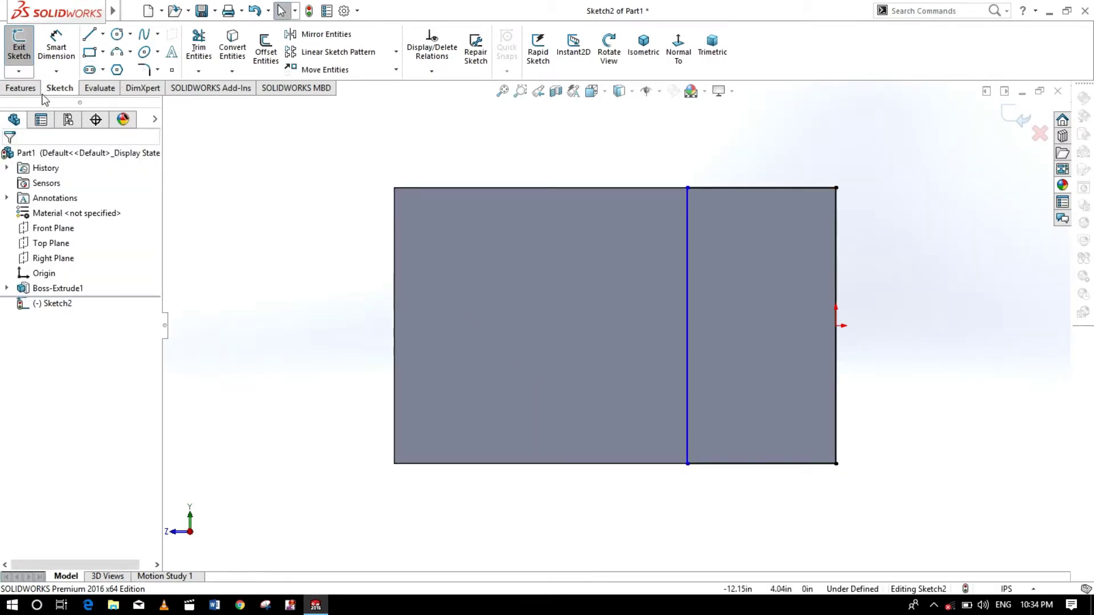
left_click(23, 88)
Step: Extrude the right-hand rectangle 10.00 in into an upright, creating Boss-Extrude2
left_click(25, 50)
left_click(765, 337)
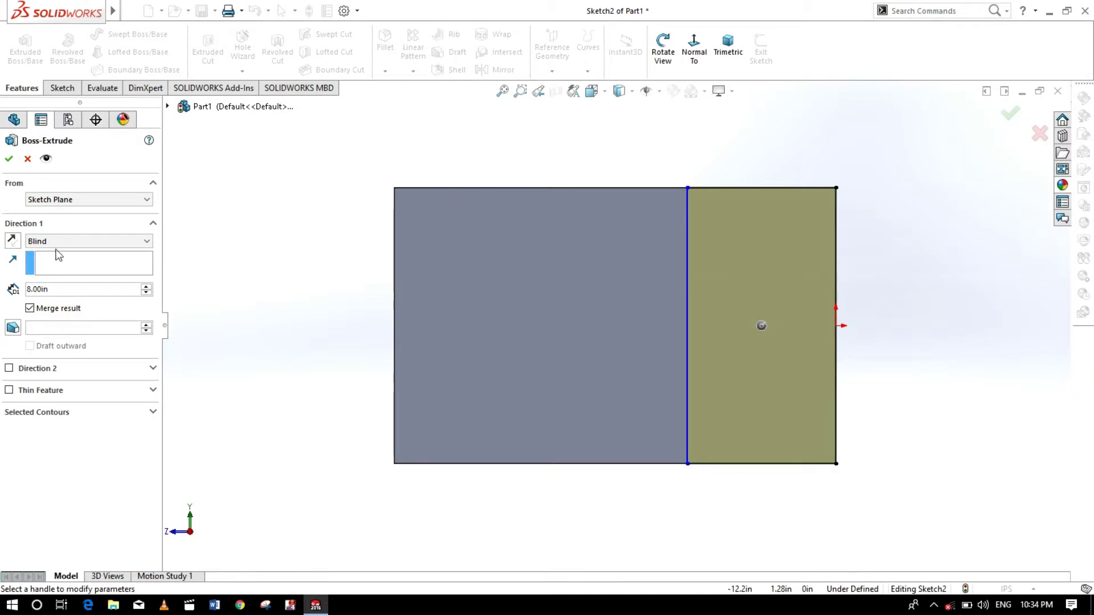
left_click(86, 310)
left_click(80, 288)
left_click(84, 289)
type("10")
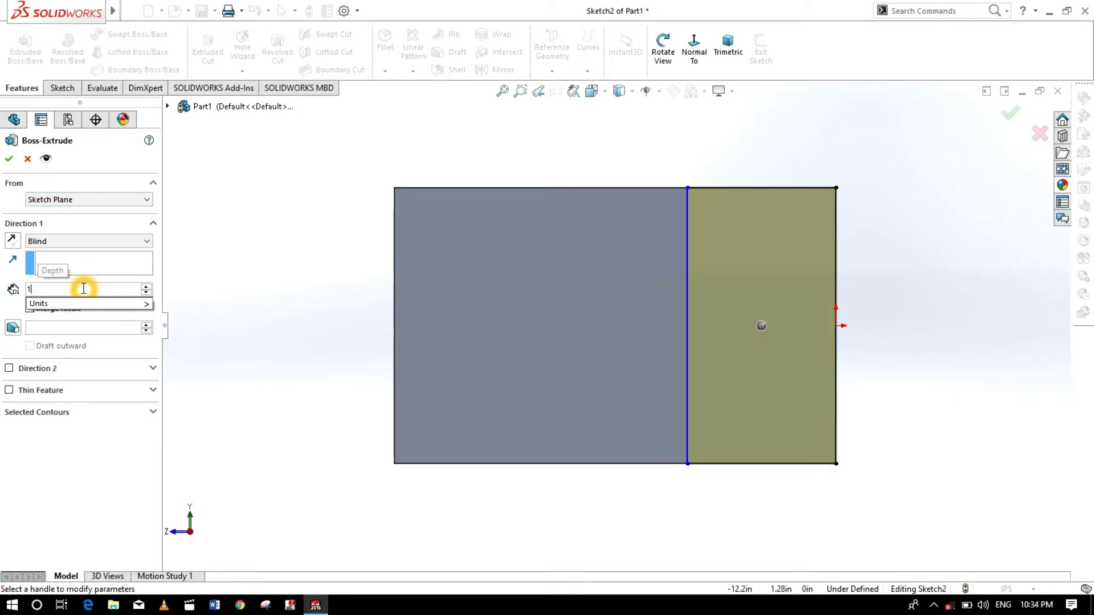
key("Return")
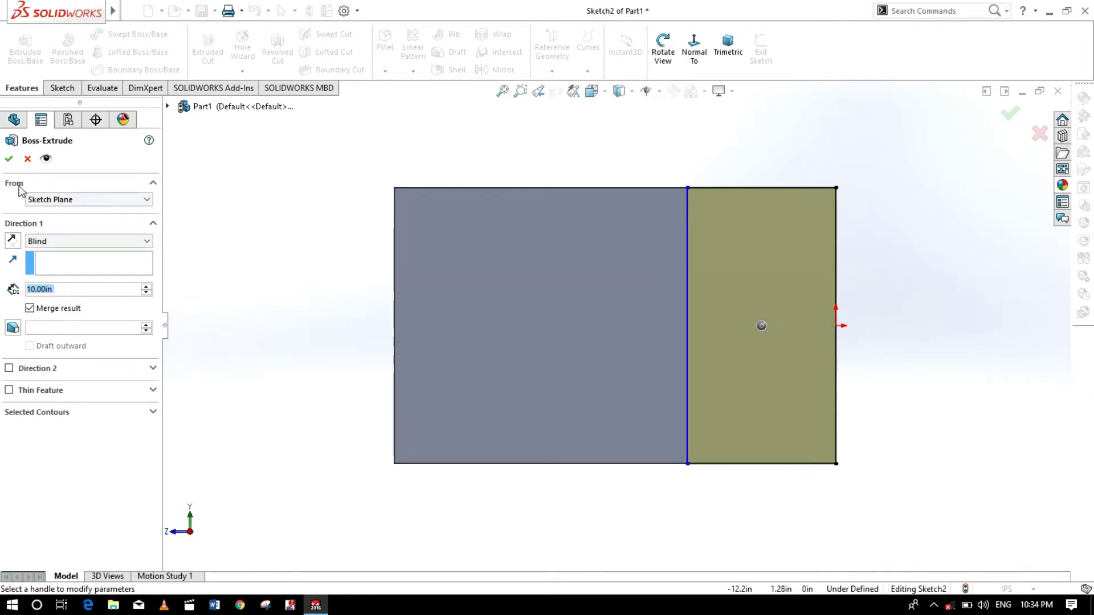
left_click(663, 49)
left_click_drag(735, 163, 605, 192)
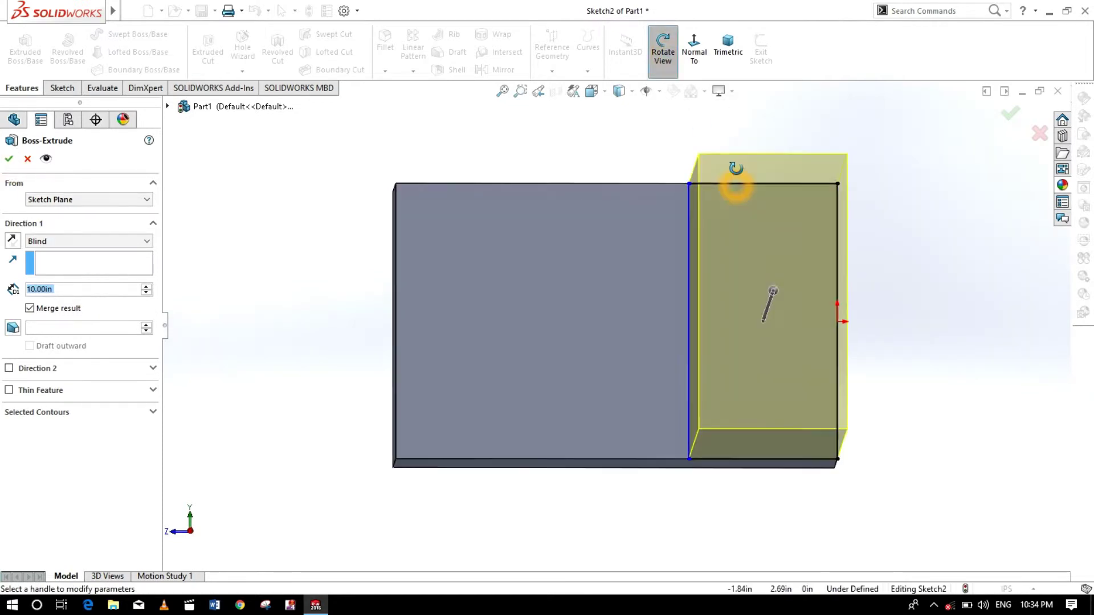
left_click(663, 63)
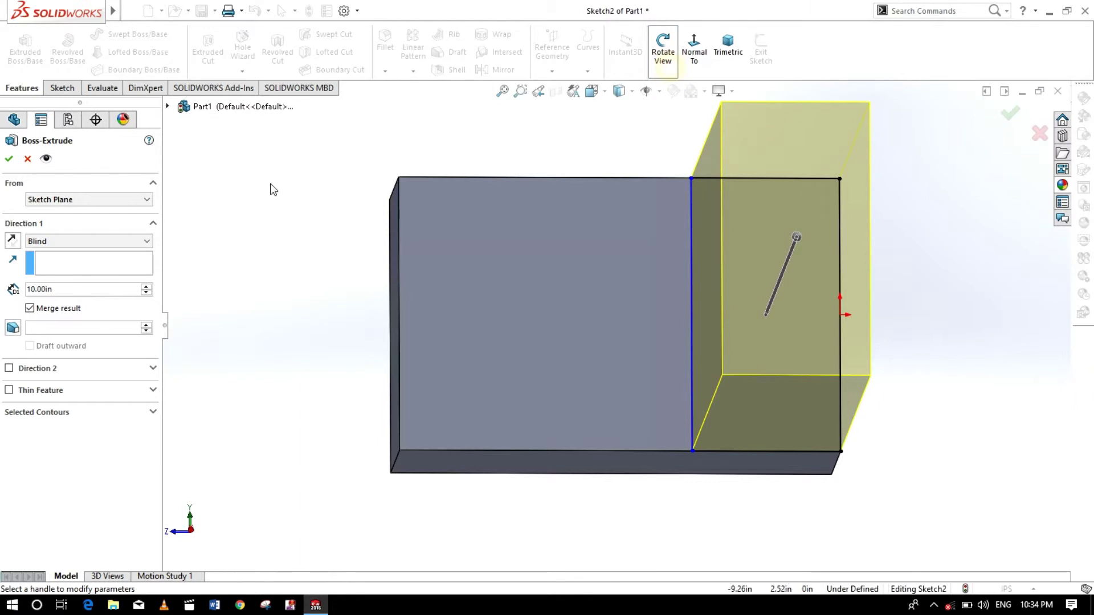
left_click(10, 160)
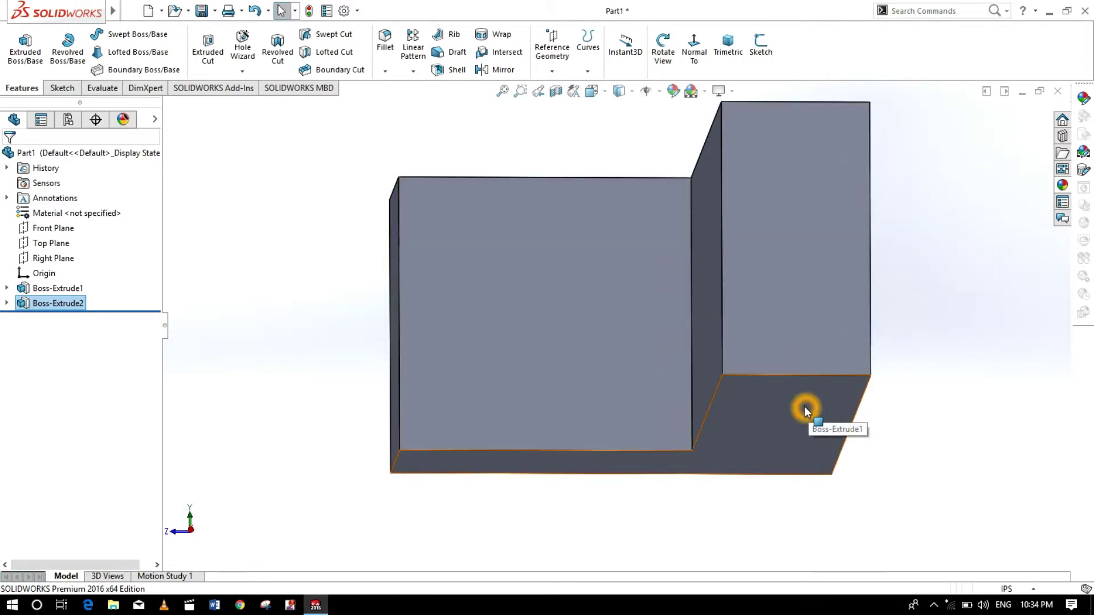
scroll(805, 405, "up", 1)
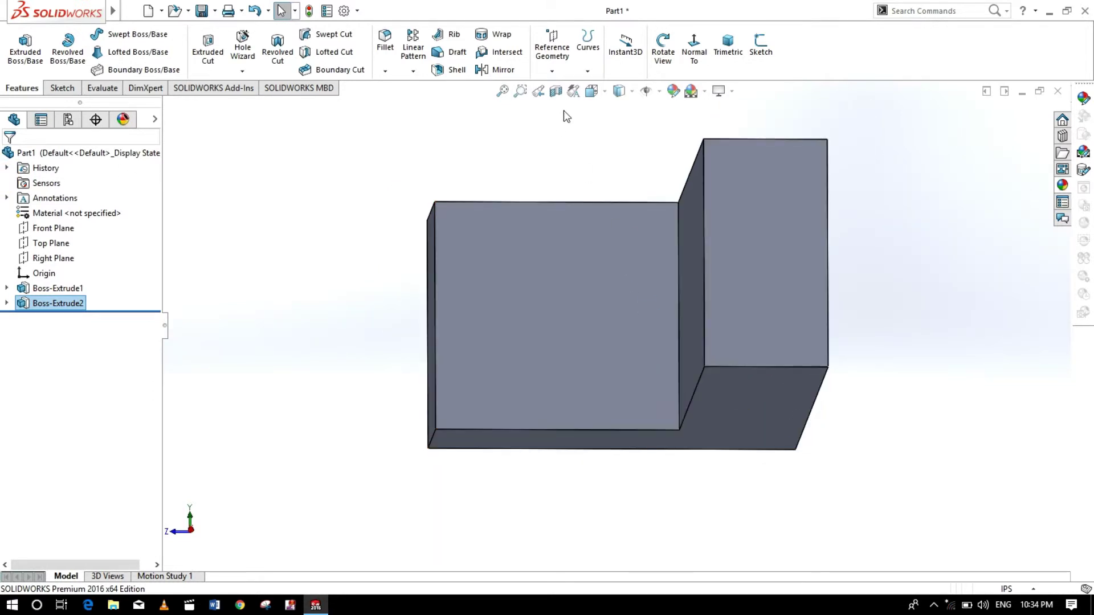
Step: Create Plane1 offset 2.50 in from the bottom face, with the offset flipped
left_click(552, 72)
left_click(736, 408)
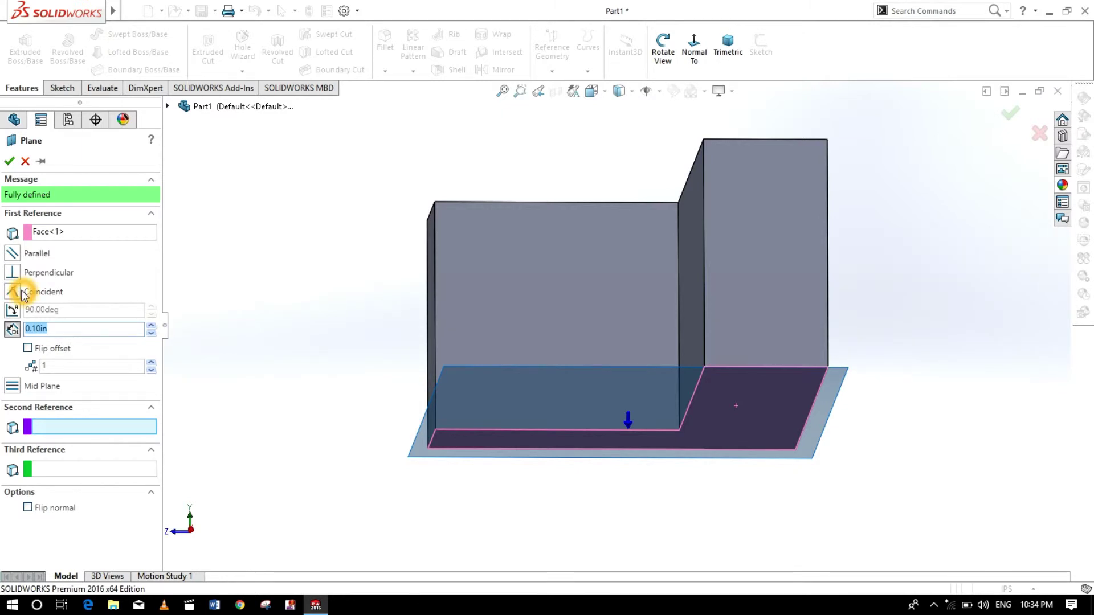
left_click(46, 353)
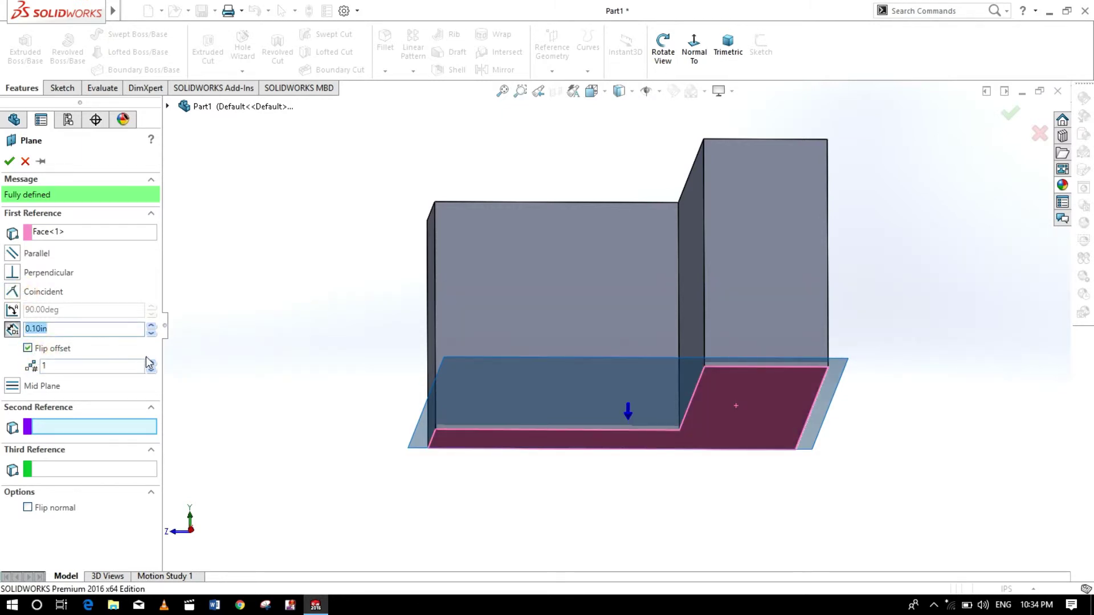
left_click(174, 366)
left_click(312, 411)
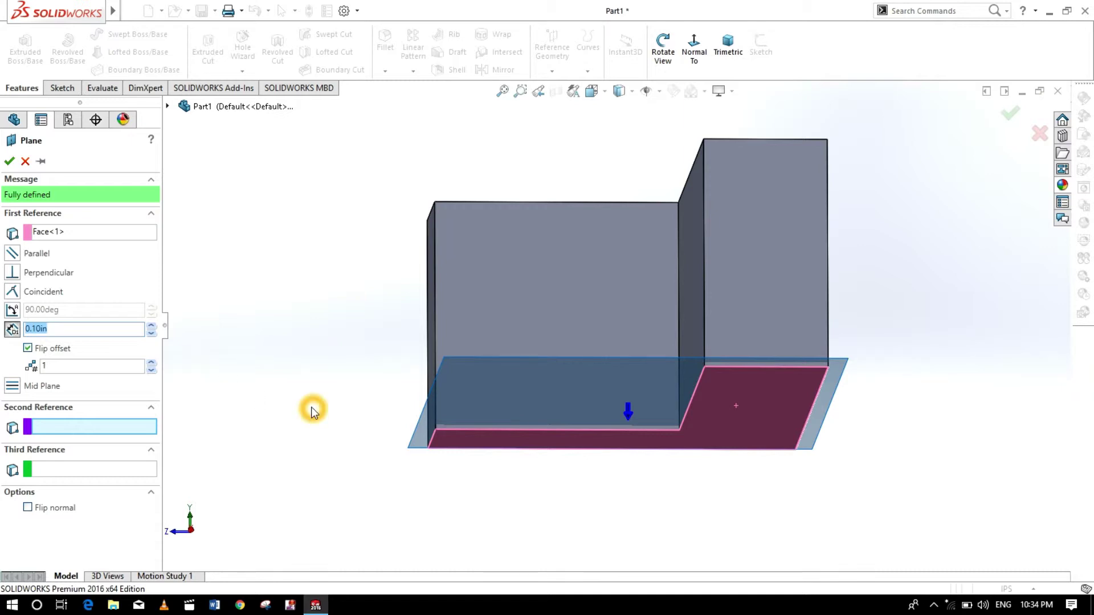
left_click(77, 324)
double_click(79, 332)
type("5")
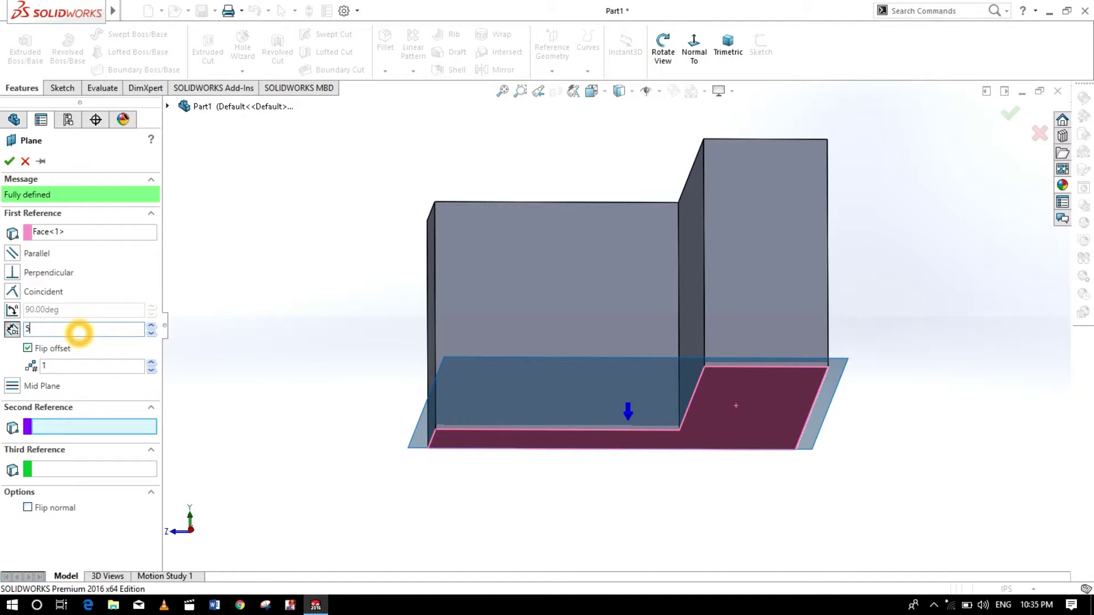
key("Return")
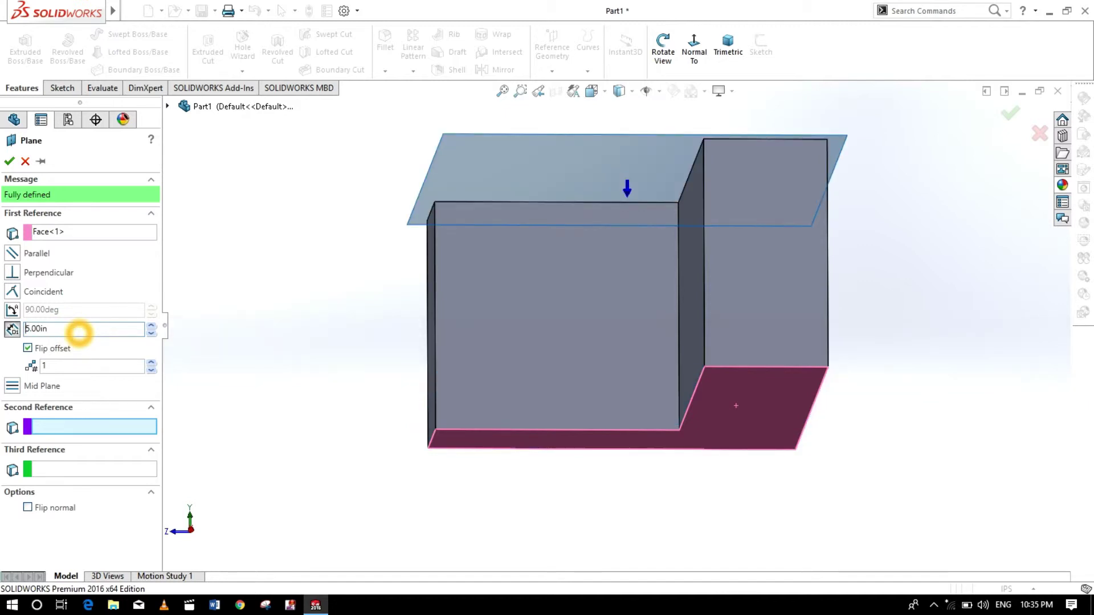
double_click(79, 332)
type("2.5")
key("Return")
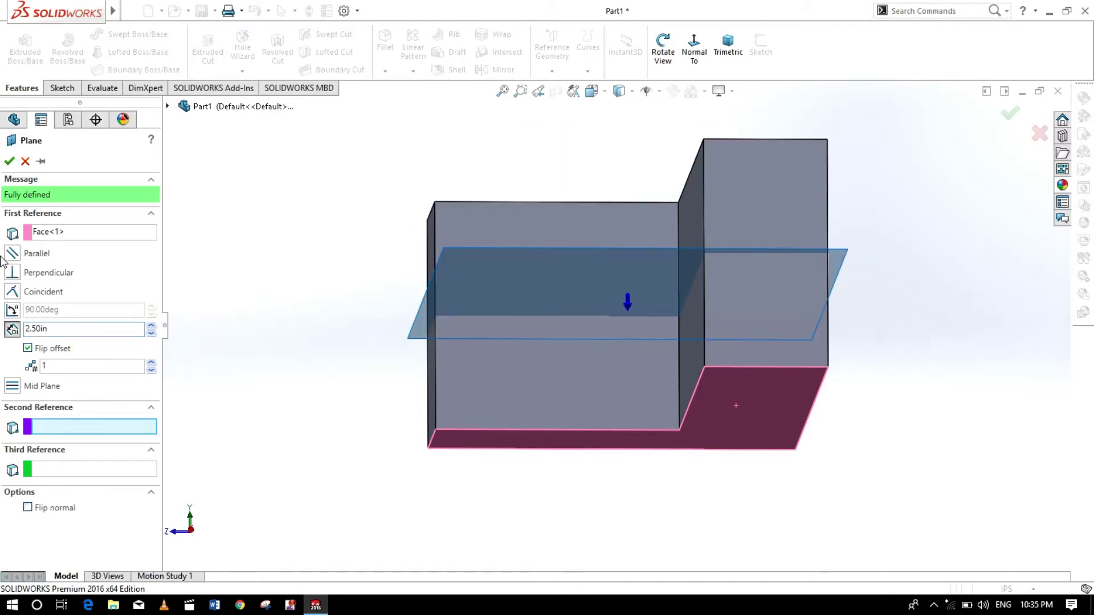
left_click(8, 164)
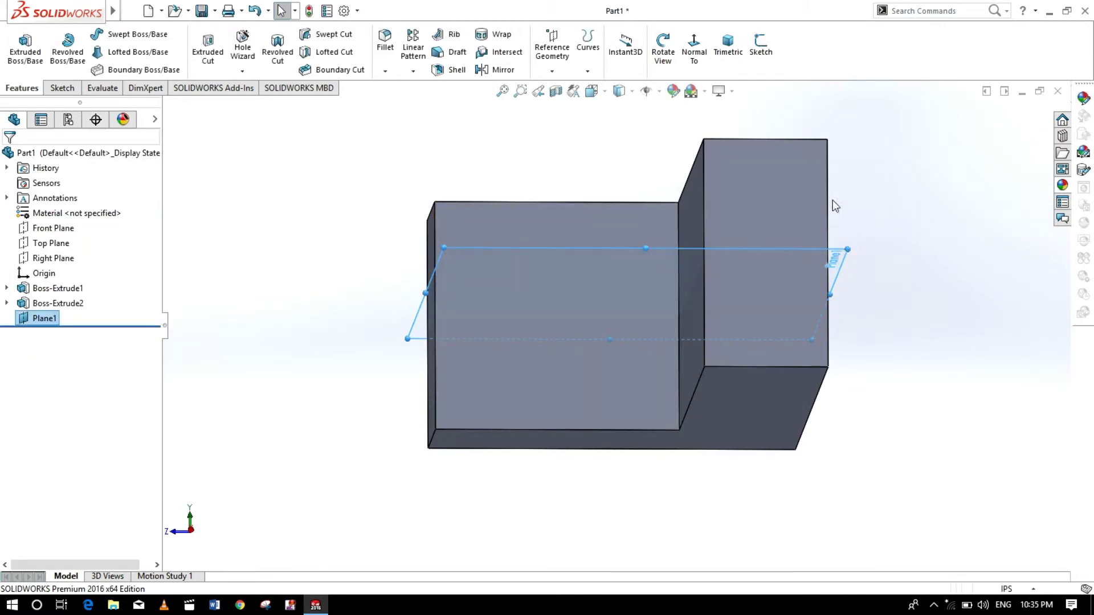
Step: Start Sketch3 on Plane1 and view it normal to
left_click(662, 51)
left_click_drag(842, 225, 847, 183)
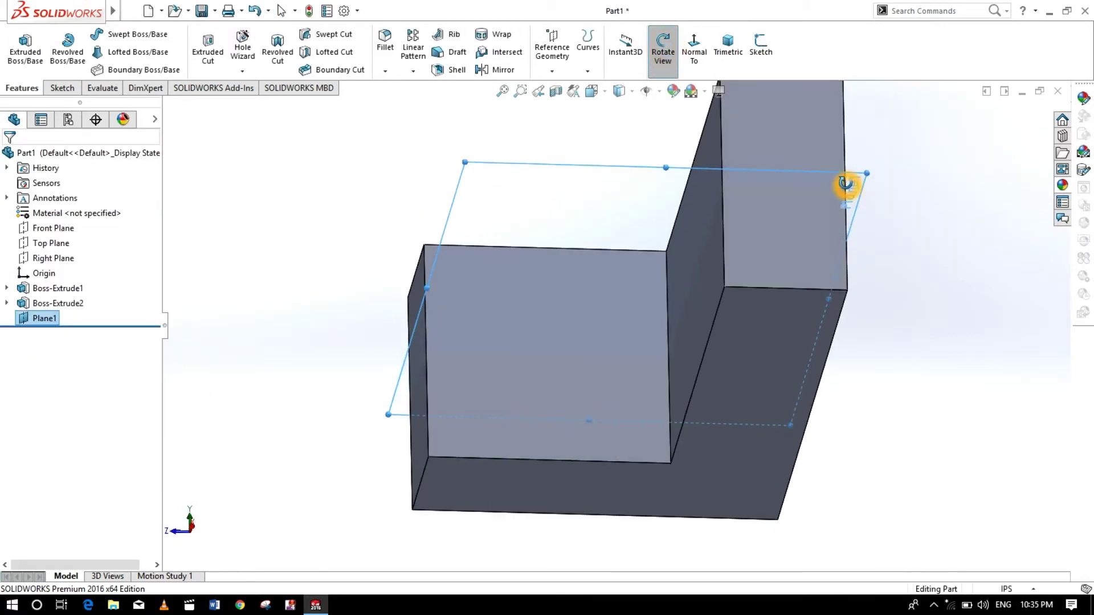
left_click(671, 73)
right_click(540, 166)
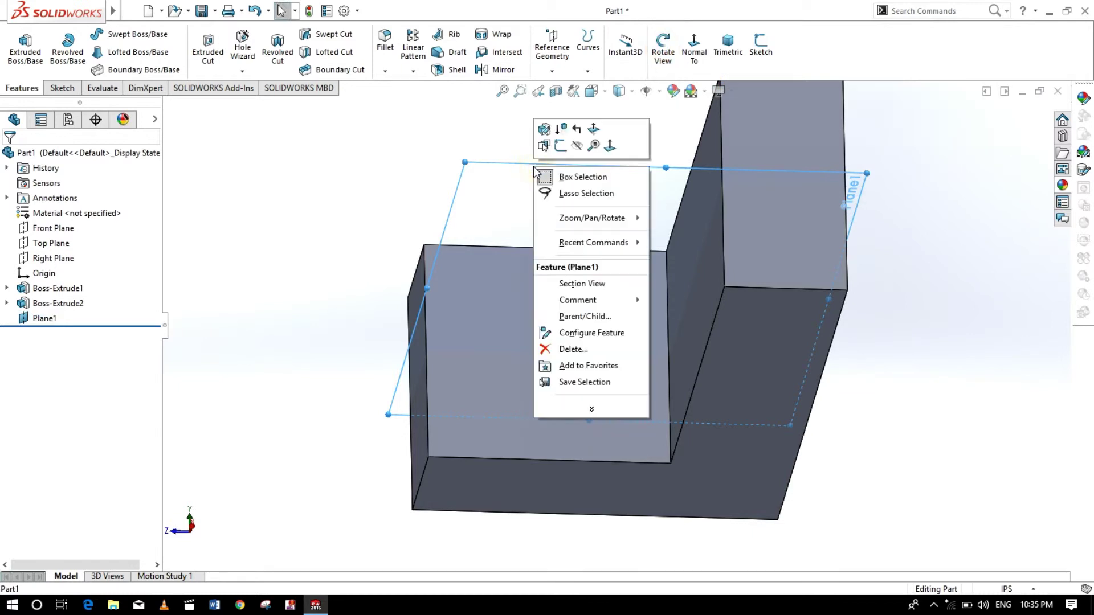
left_click(561, 146)
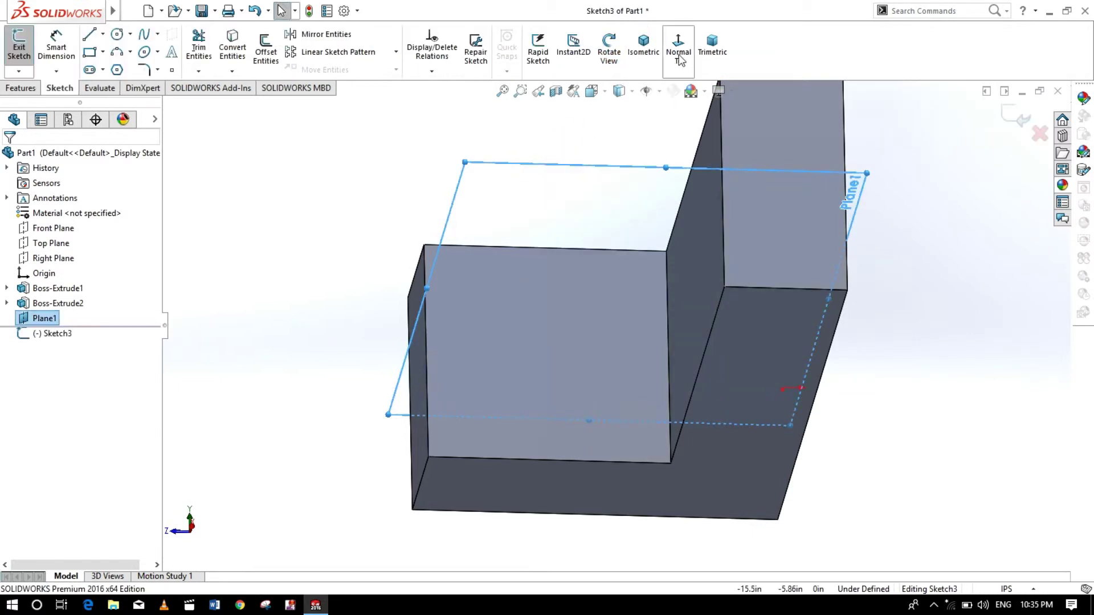
left_click(667, 46)
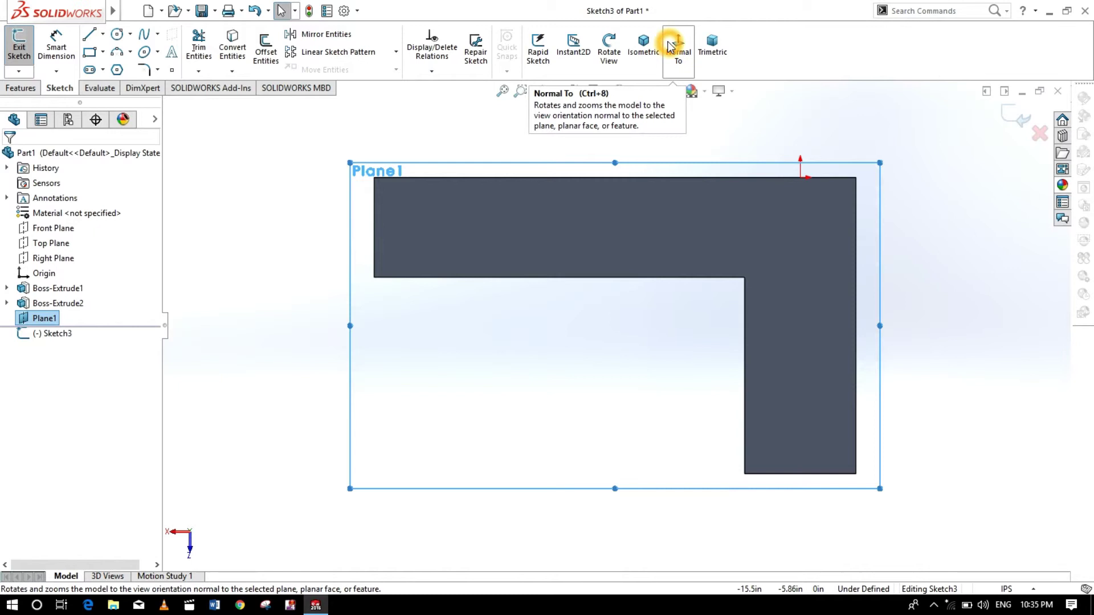
left_click(670, 45)
left_click(670, 45)
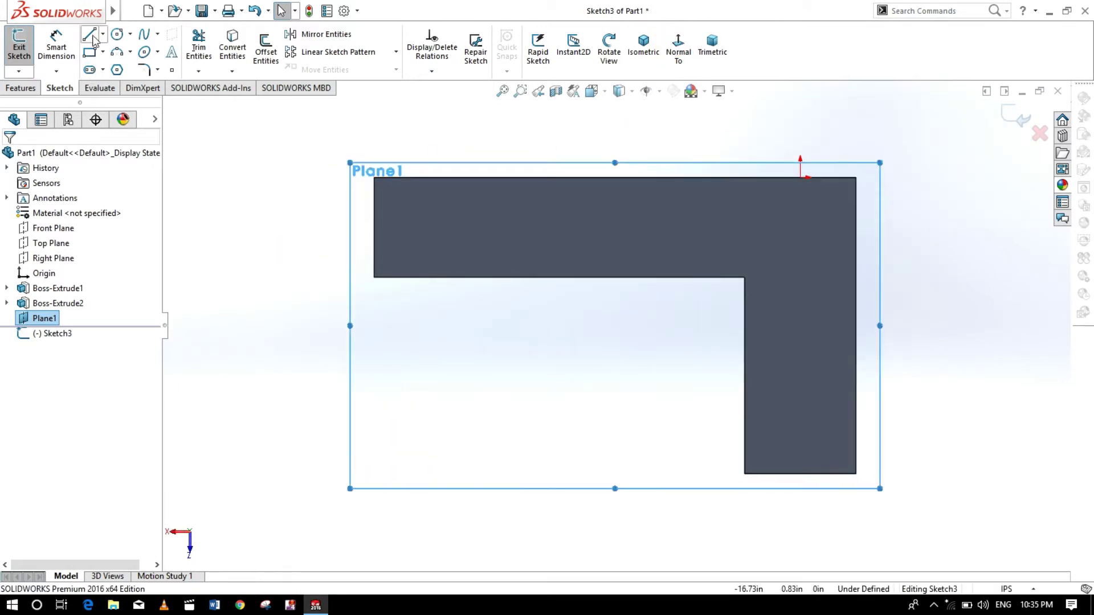
Step: Draw a diagonal line from the arm's lower-left corner to the upright leg's bottom corner
left_click(375, 278)
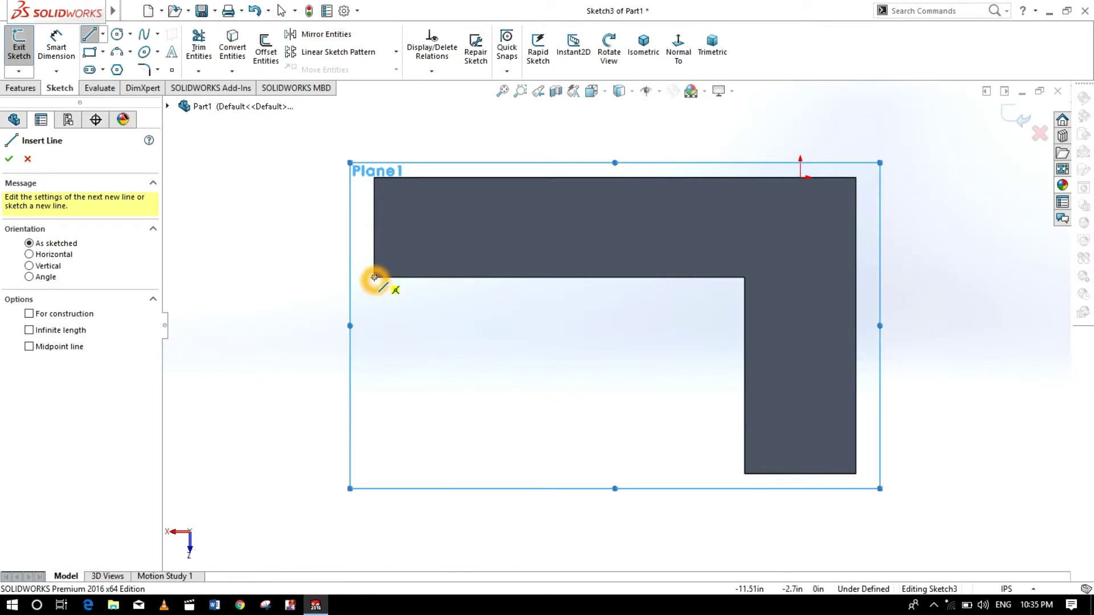
left_click(744, 473)
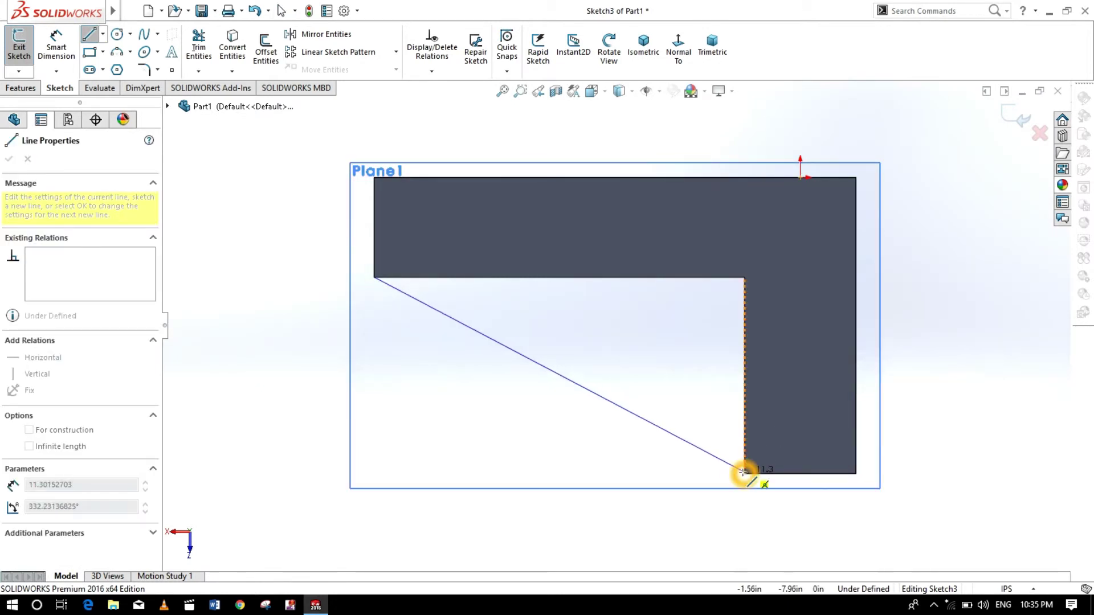
double_click(745, 473)
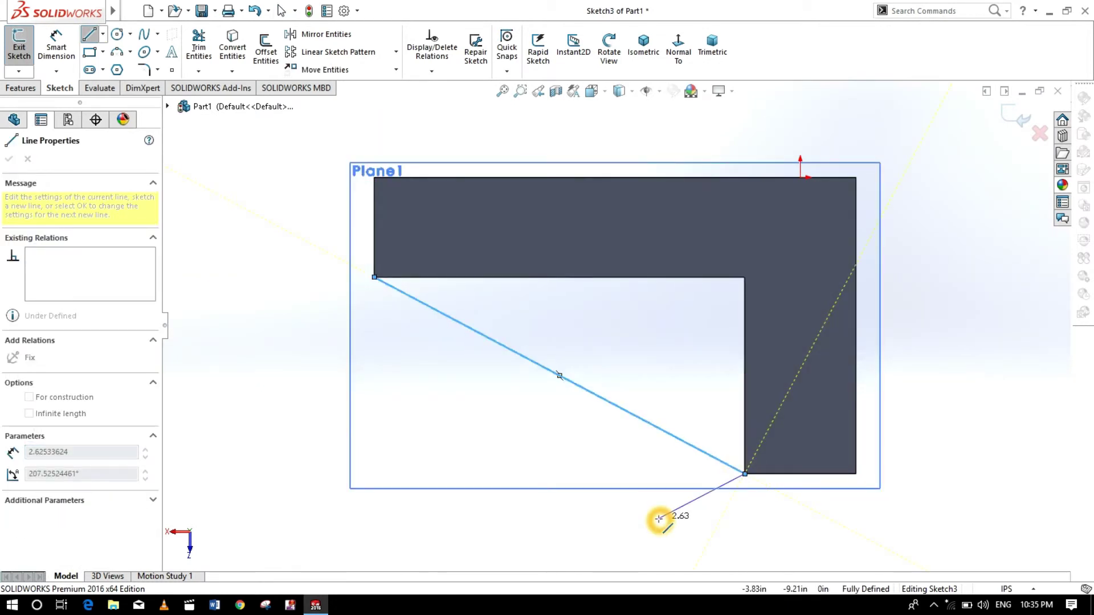
key("Escape")
key("Escape")
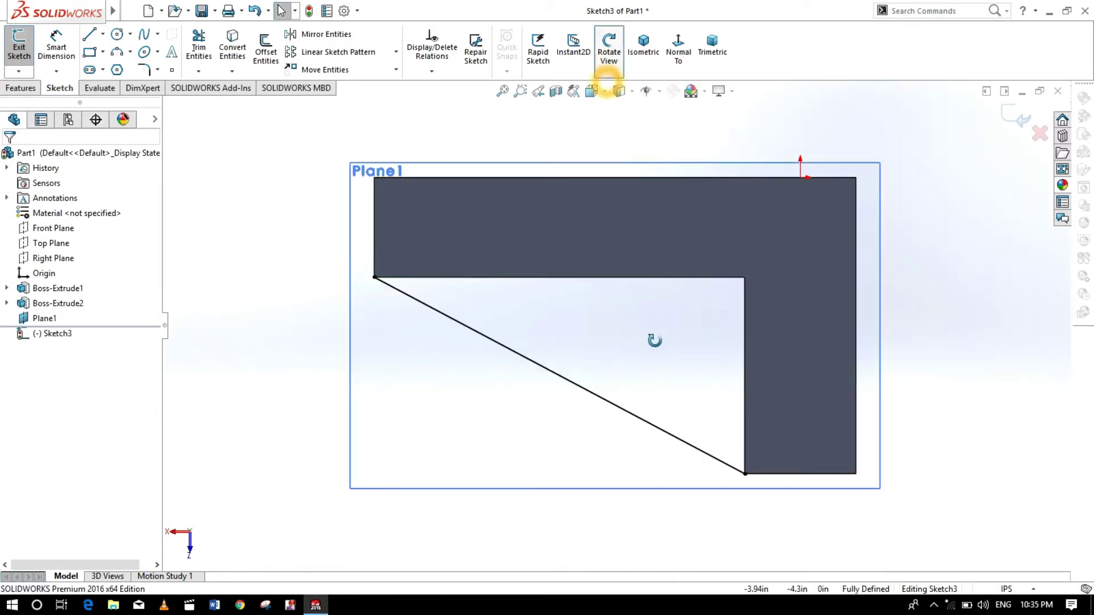
left_click_drag(655, 340, 609, 77)
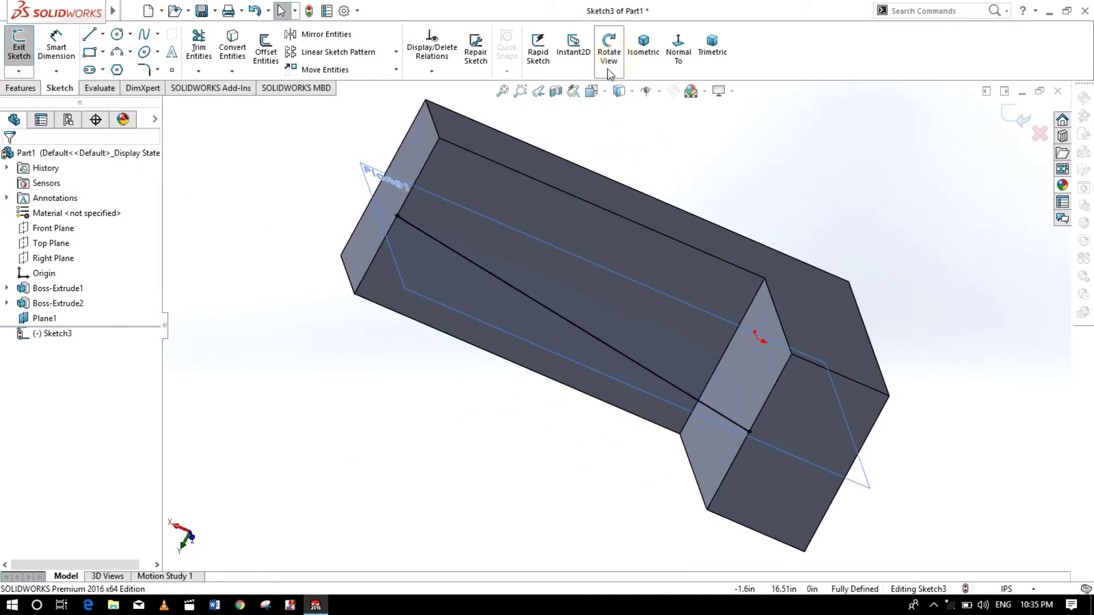
Step: Create a Rib from the diagonal line with 2.00 in thickness
left_click(20, 89)
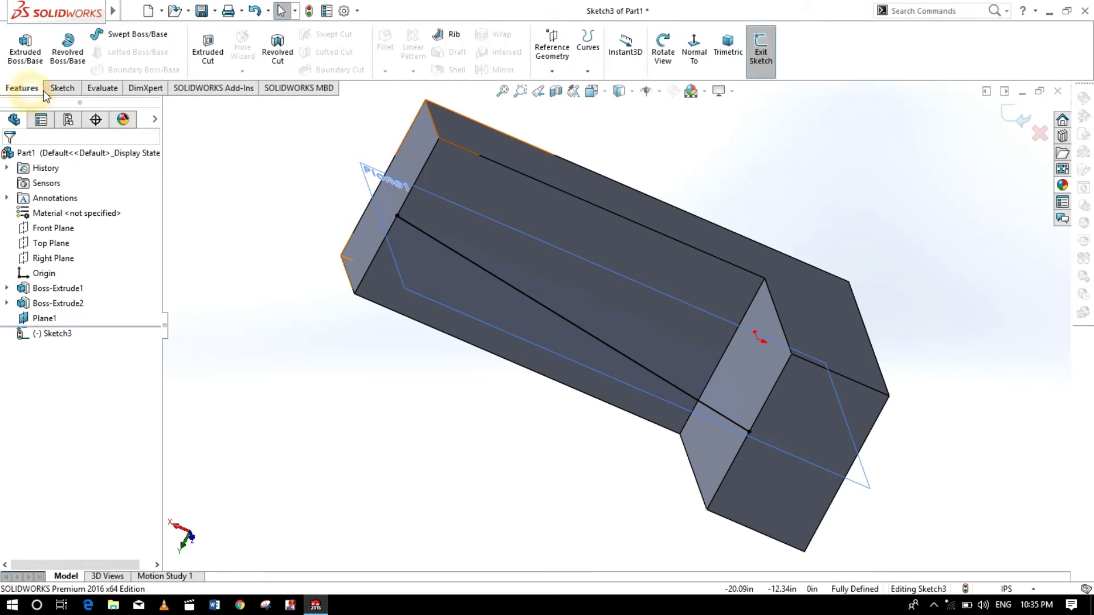
left_click(444, 36)
left_click(53, 235)
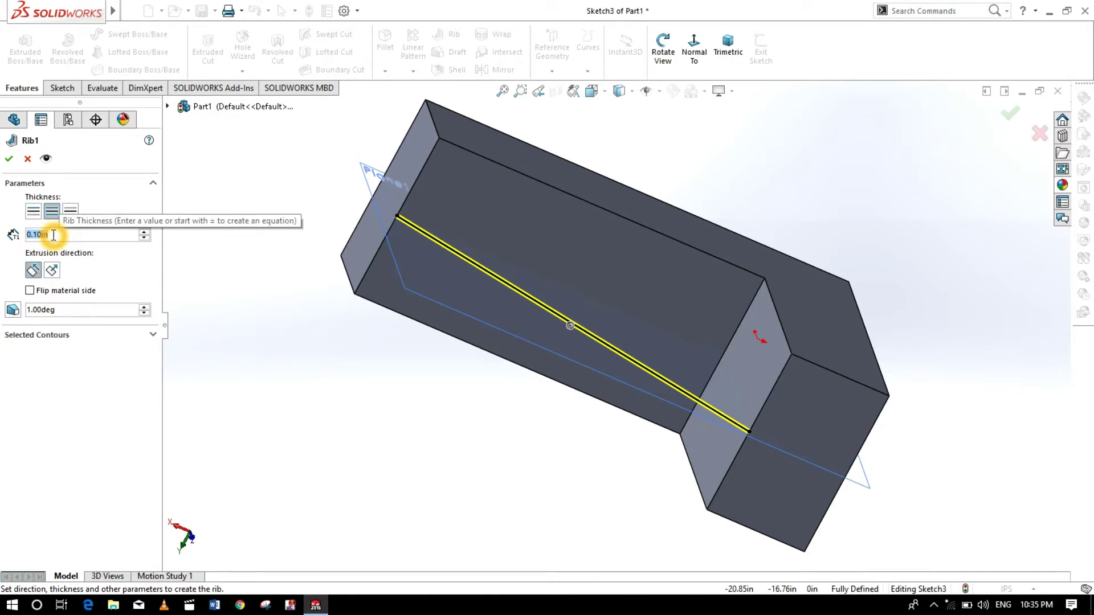
type("2")
key("Return")
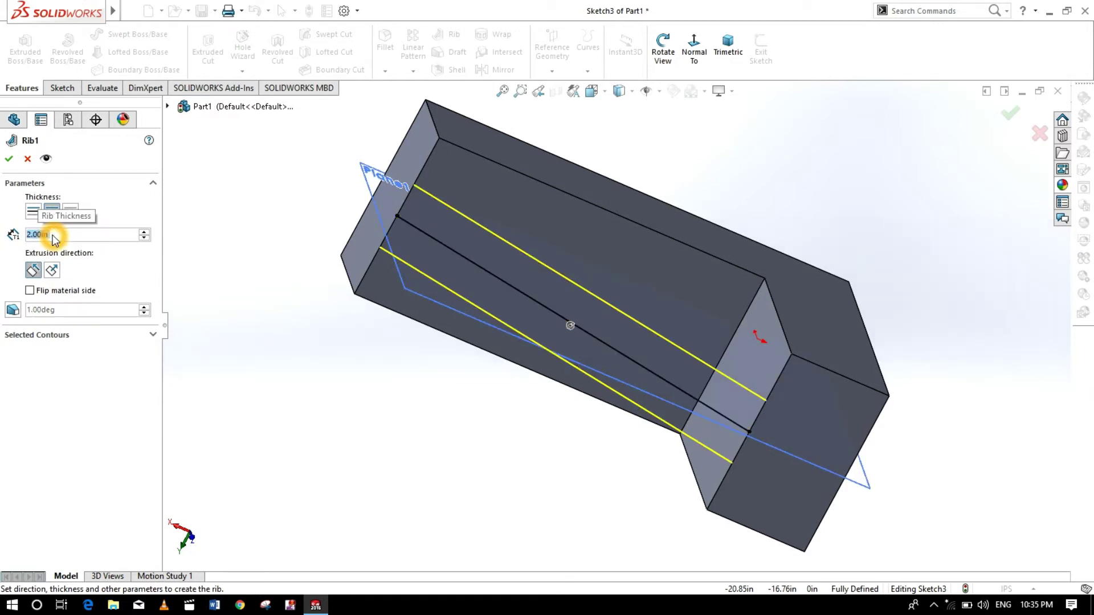
left_click(9, 160)
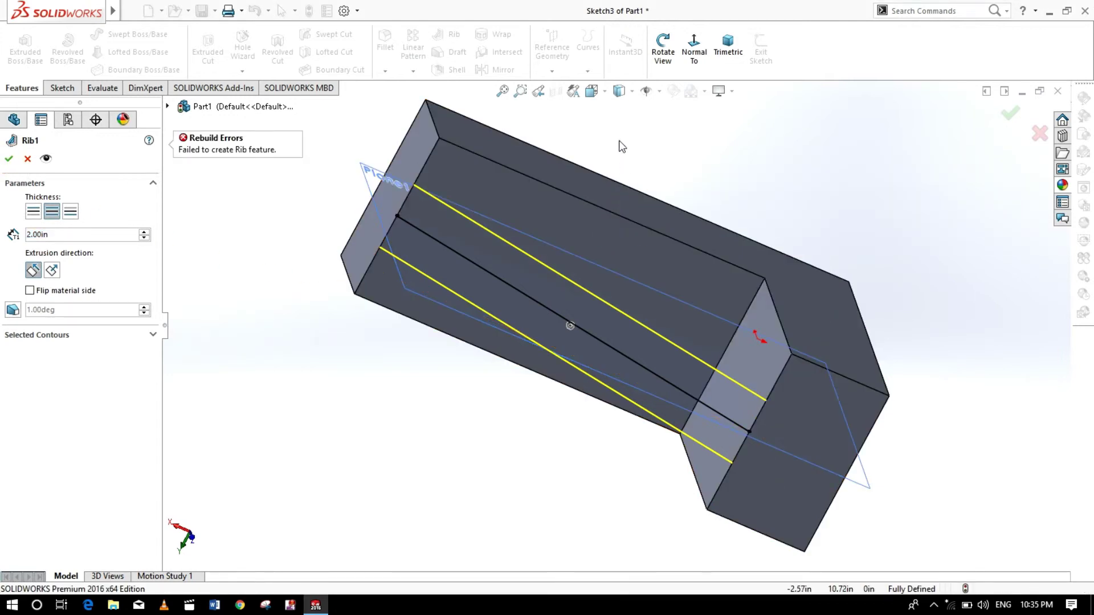
Step: Orbit the model to inspect the failed rib and retry creating it
left_click(679, 59)
mouse_move(693, 163)
left_mouse_down()
mouse_move(716, 173)
mouse_move(744, 221)
left_mouse_up()
left_click(661, 68)
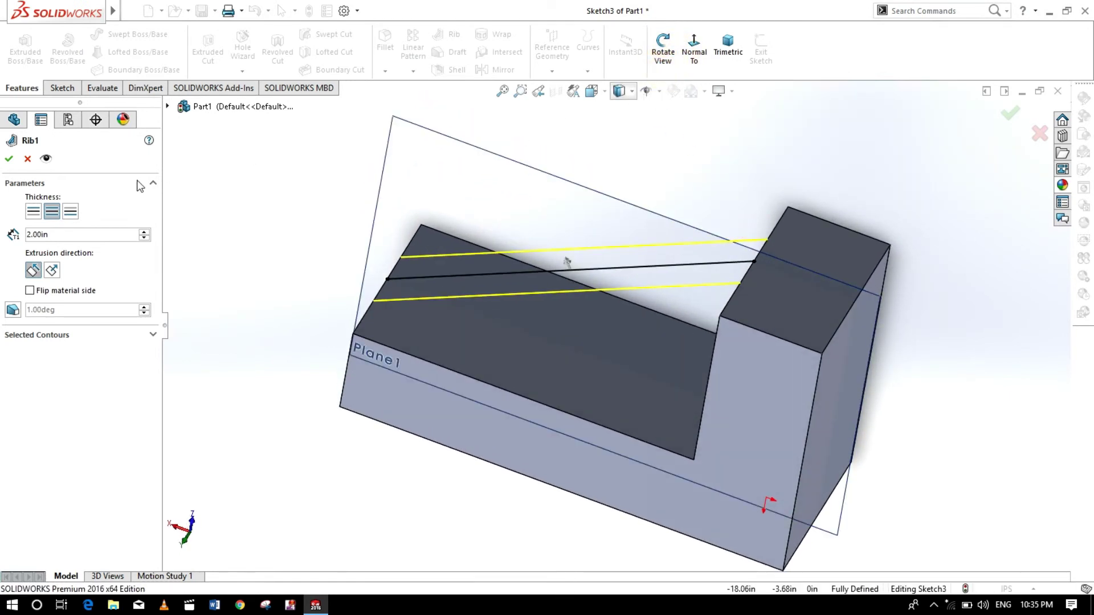
left_click(3, 160)
left_click(443, 278)
left_click(693, 302)
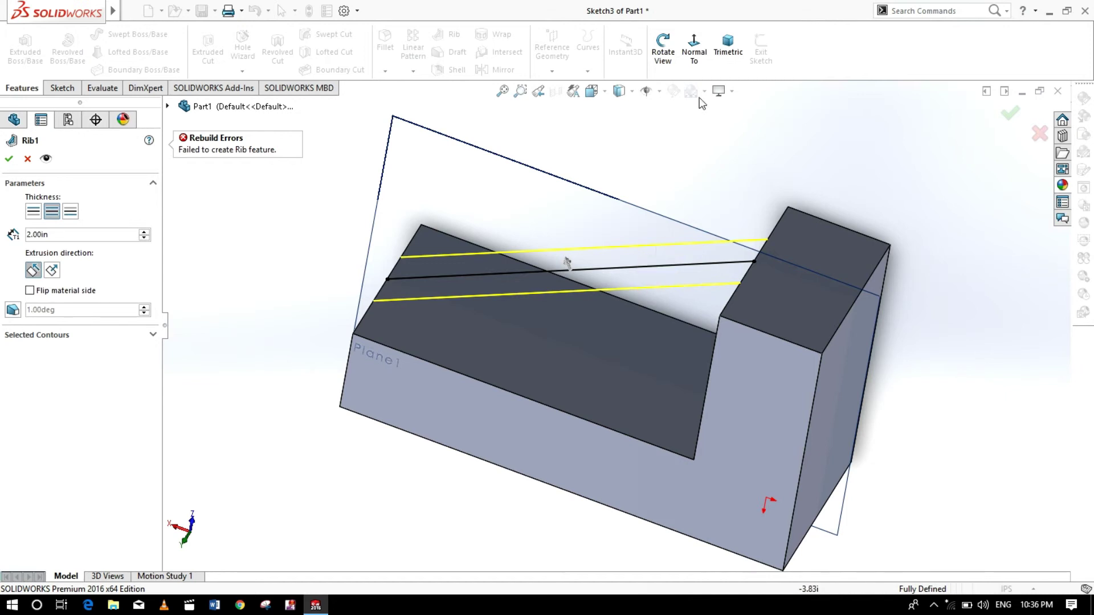
left_click(663, 47)
mouse_move(692, 117)
left_mouse_down()
mouse_move(715, 188)
mouse_move(698, 231)
left_mouse_up()
left_click(653, 63)
left_click(36, 238)
Step: Change the rib thickness to 1.50 in and flip the material side, producing Rib4
right_click(36, 238)
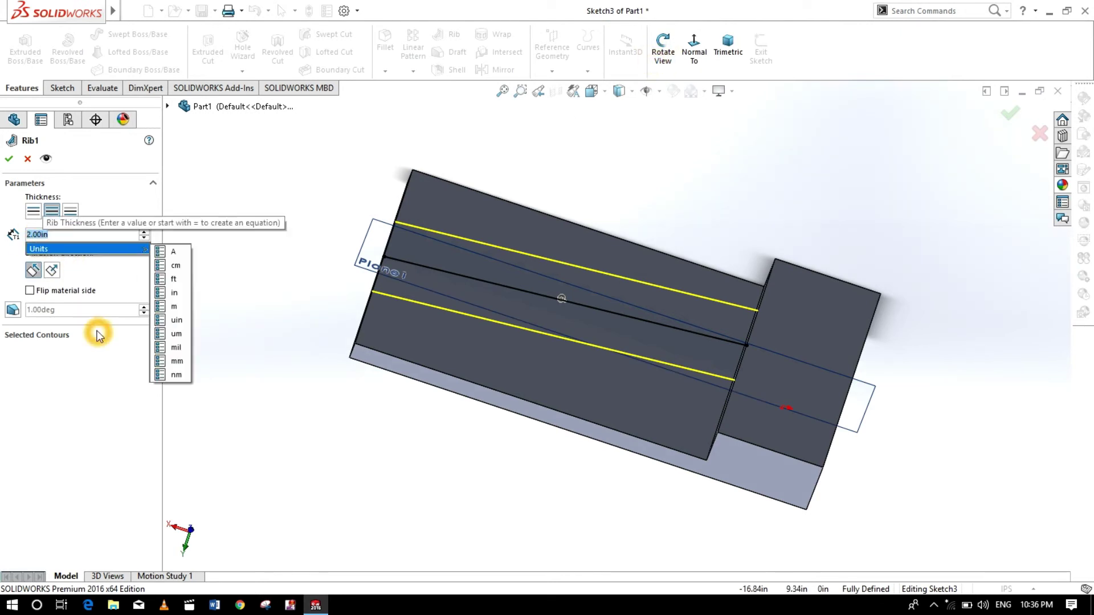
type("1")
type(".")
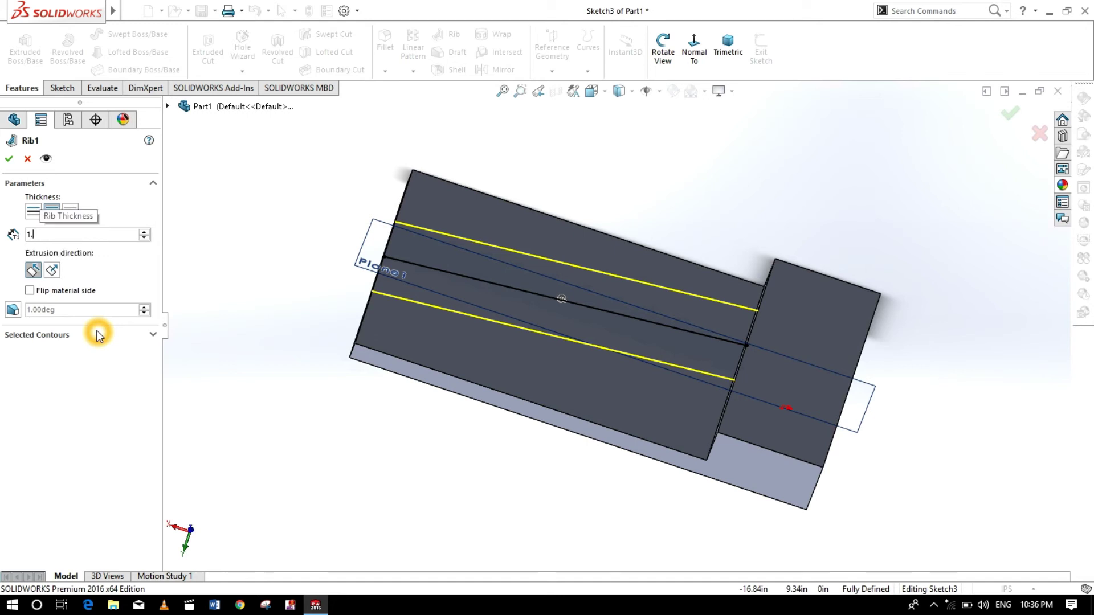
type("5")
key("Return")
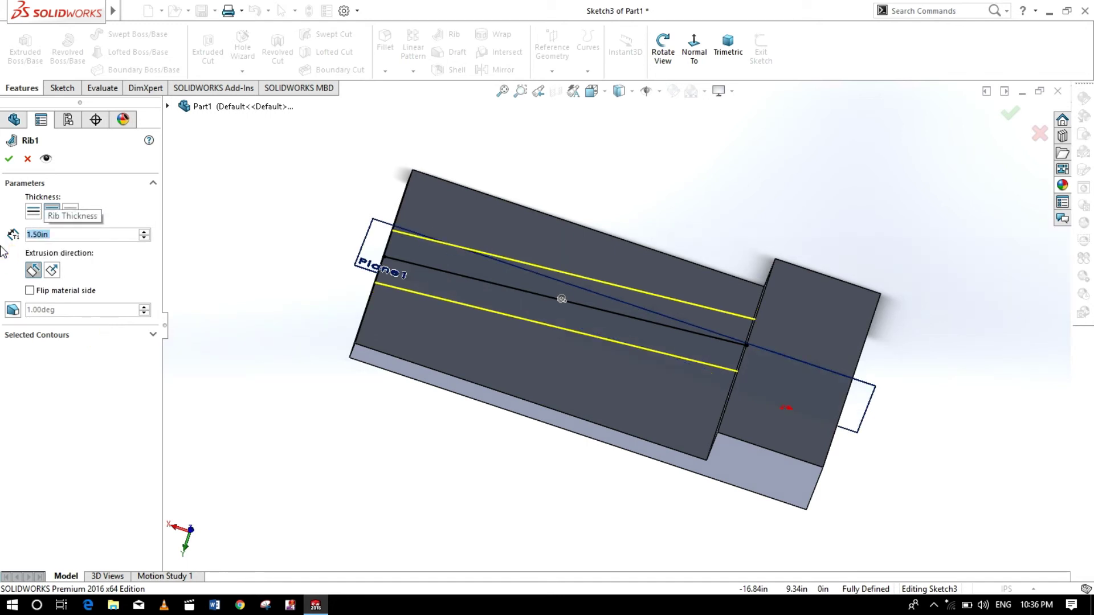
left_click(8, 161)
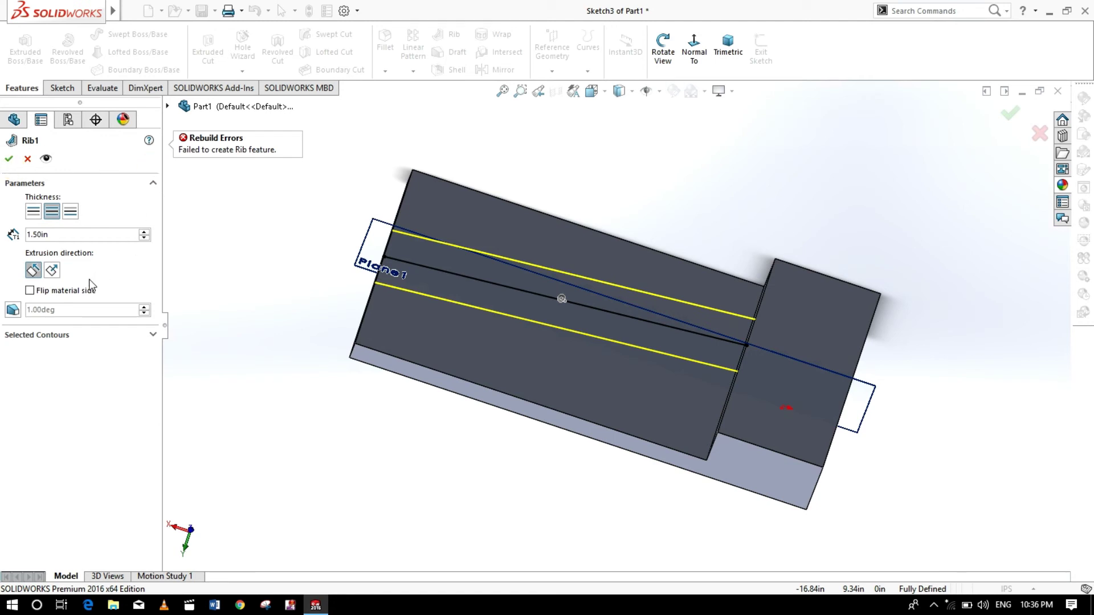
left_click(41, 290)
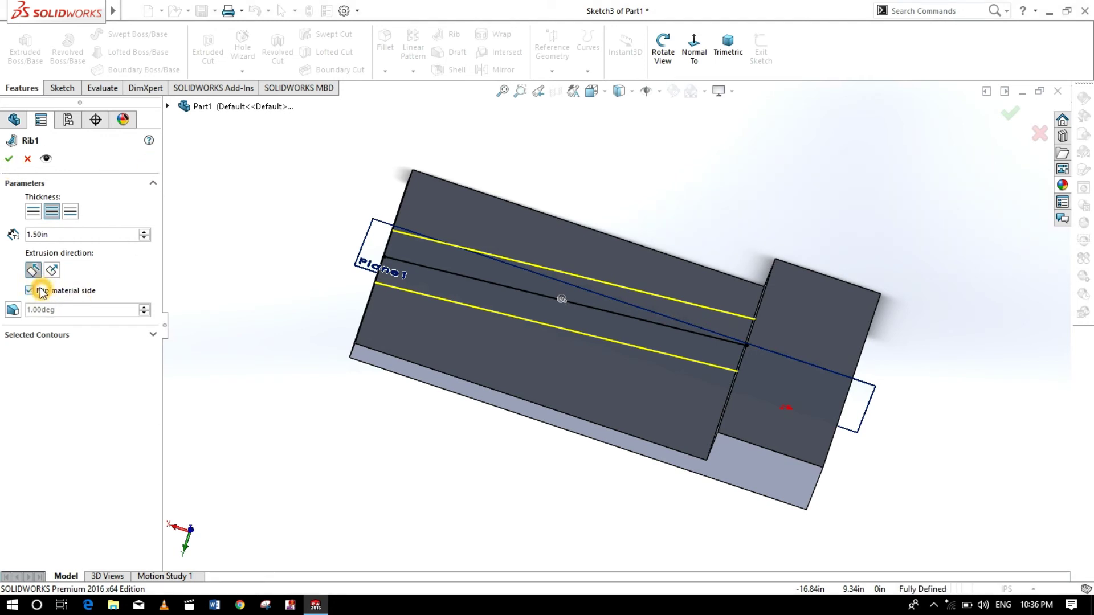
left_click(8, 157)
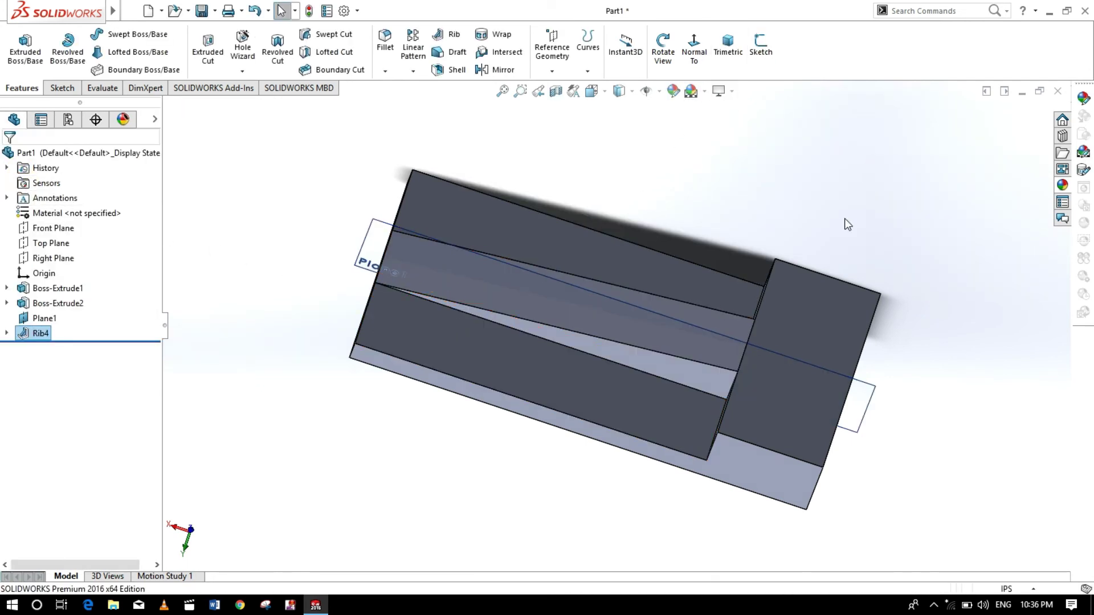
Step: Hide Plane1 and orbit to view the L-bracket with its diagonal Rib4 web
left_click(663, 46)
left_click_drag(802, 199, 802, 143)
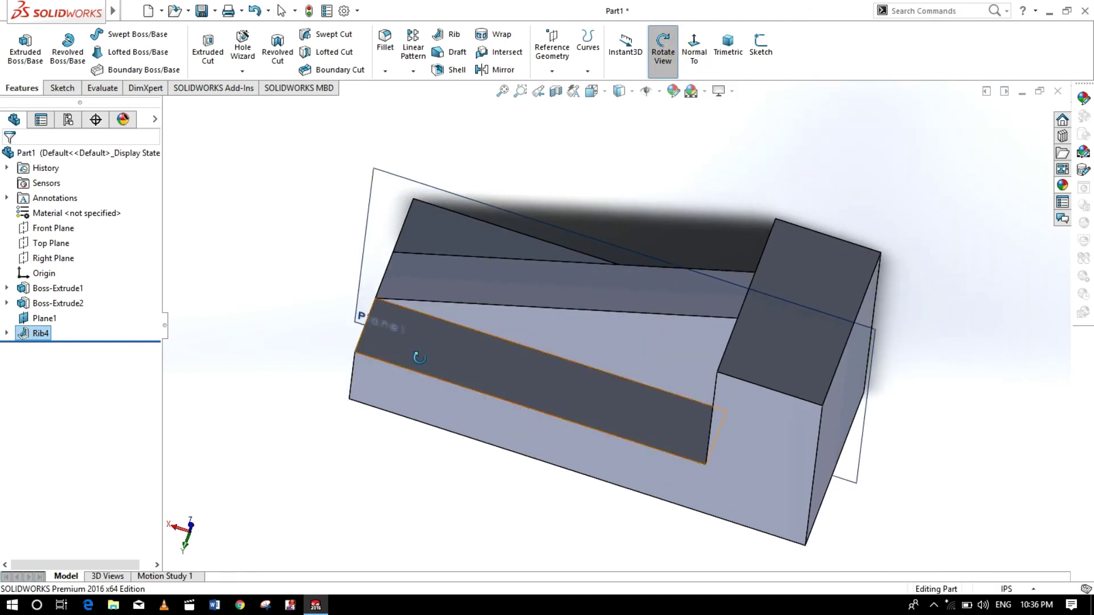
right_click(33, 321)
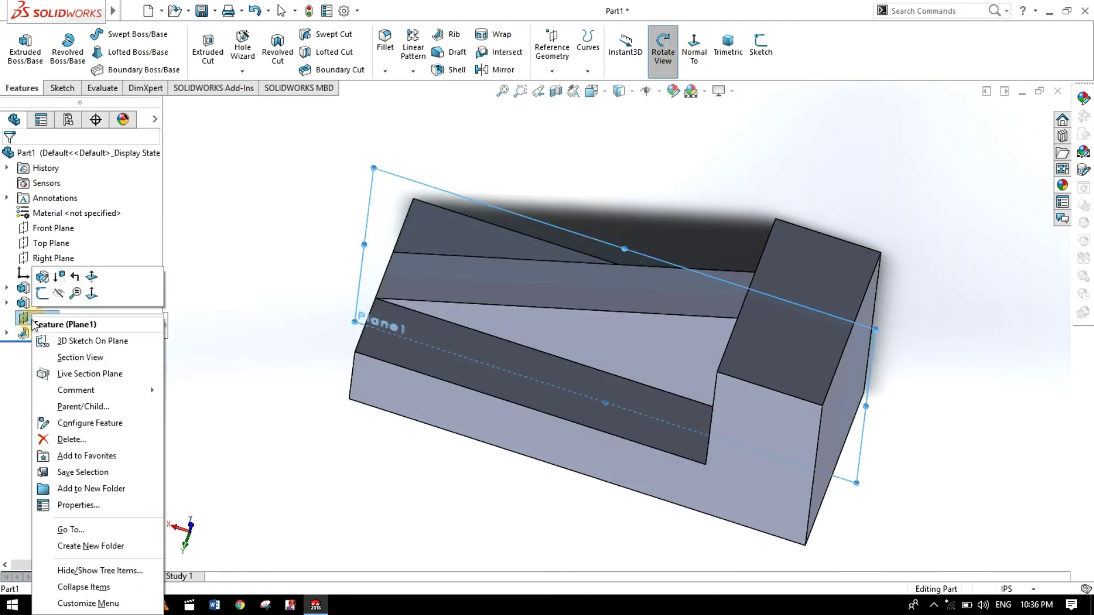
left_click(58, 295)
key("f")
mouse_move(730, 285)
left_mouse_down()
mouse_move(811, 337)
mouse_move(836, 259)
mouse_move(796, 225)
mouse_move(833, 227)
mouse_move(747, 364)
left_mouse_up()
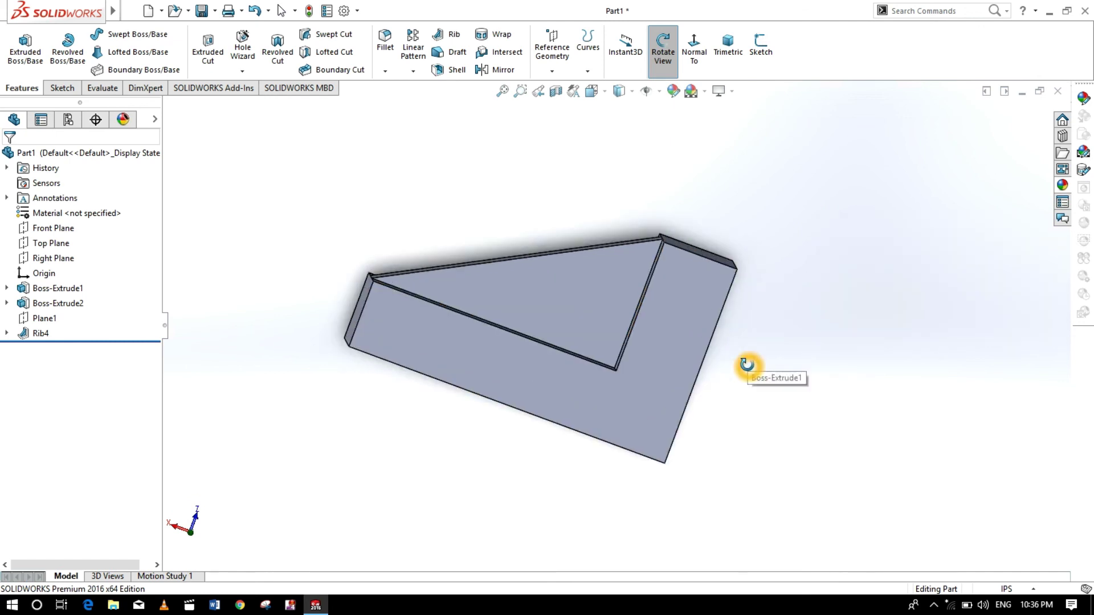